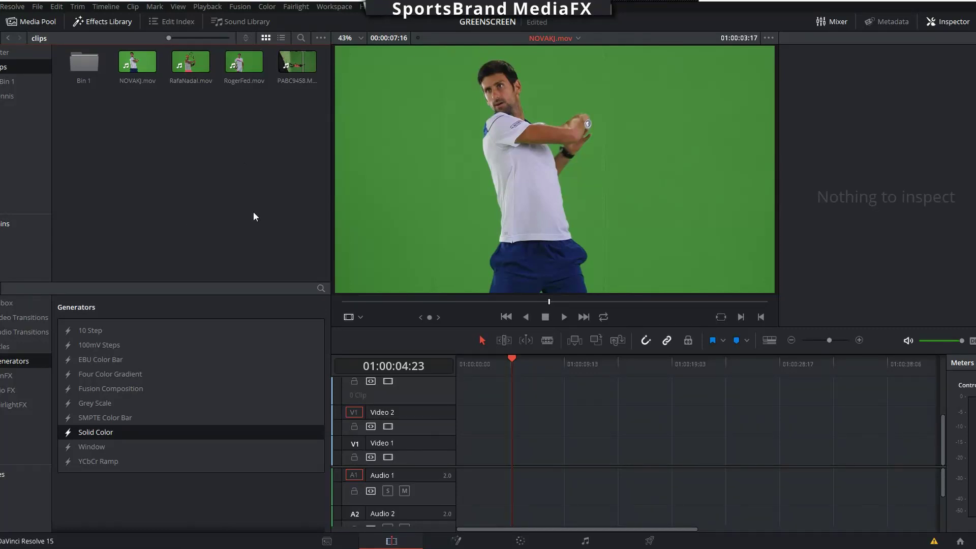
Place only the video of PABC9458.MOV at the start of the Video 1 track
click(298, 65)
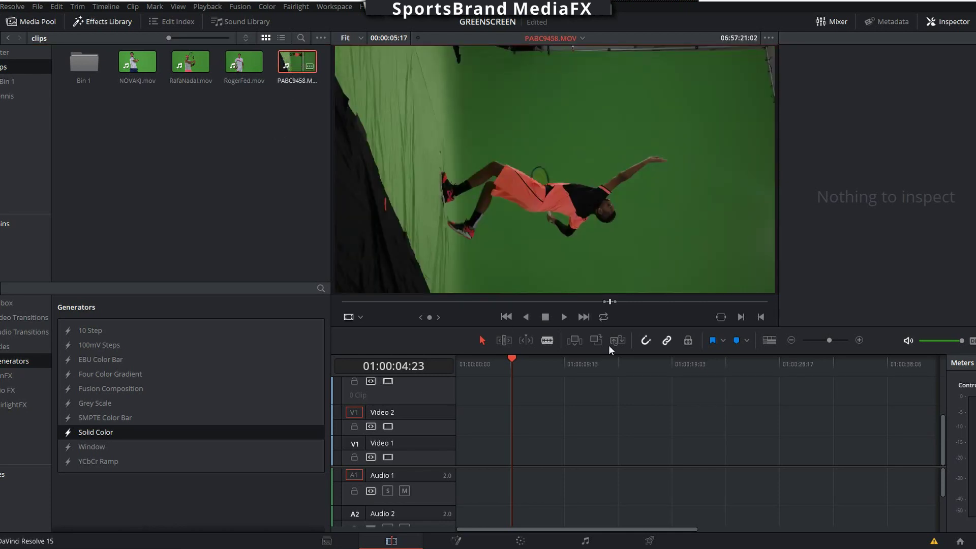
mouse_move(542, 279)
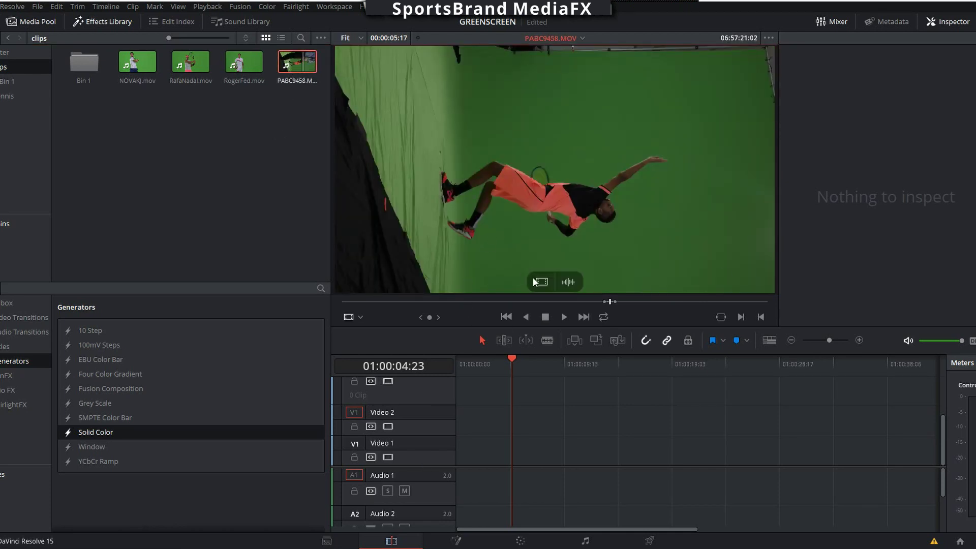
drag(542, 280, 473, 450)
click(492, 373)
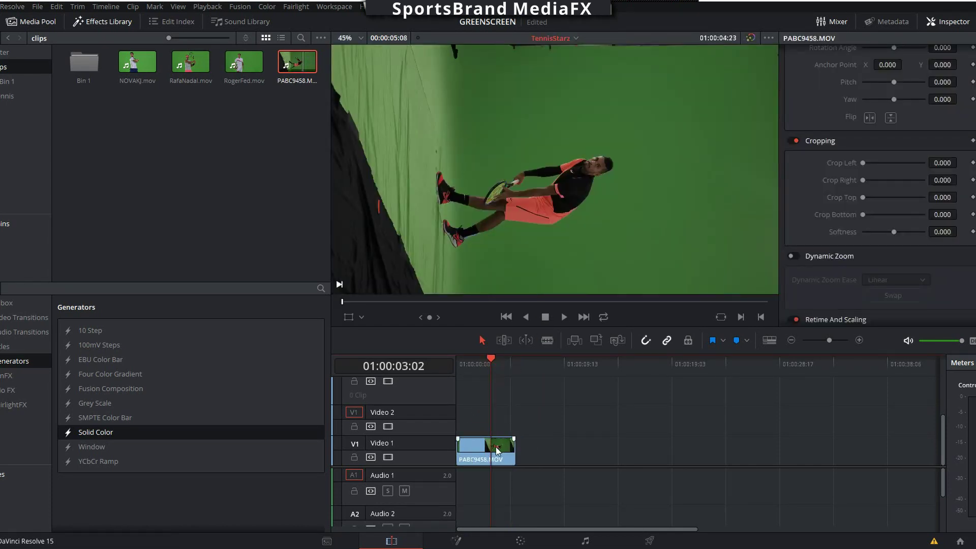
Scrub through the PABC9458.MOV clip and check its resolution and frame rate in the metadata
click(498, 447)
mouse_move(492, 365)
mouse_down()
mouse_move(513, 367)
mouse_move(499, 370)
mouse_up()
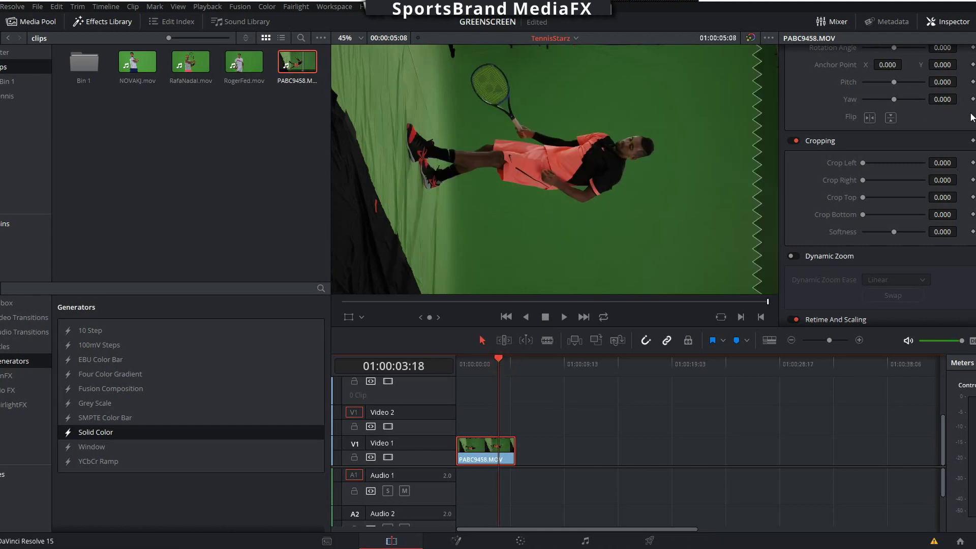
scroll(972, 117, up, 3)
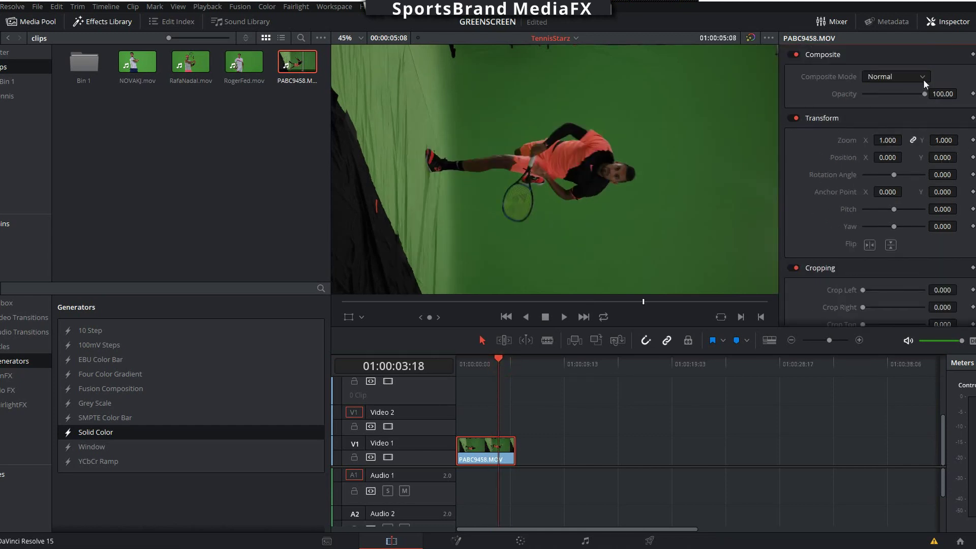
click(887, 21)
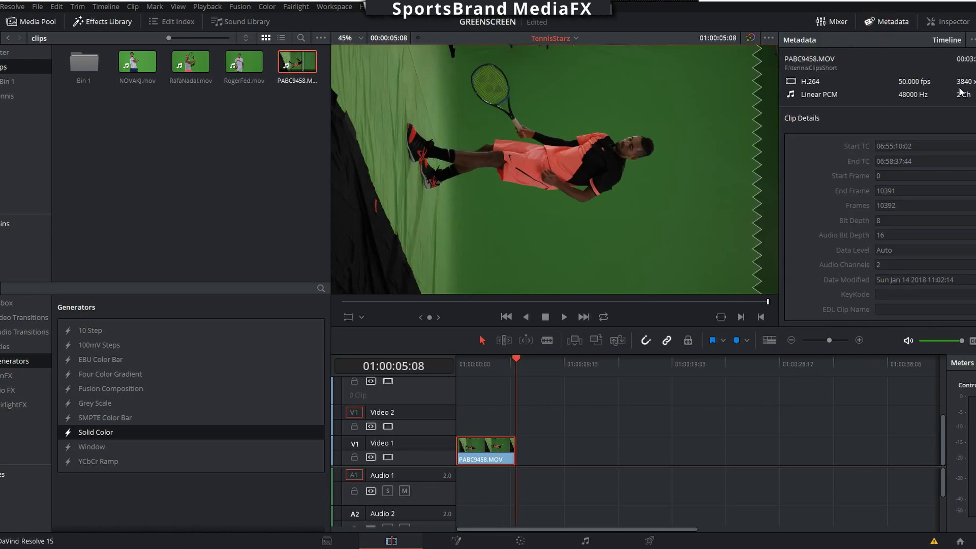
click(928, 19)
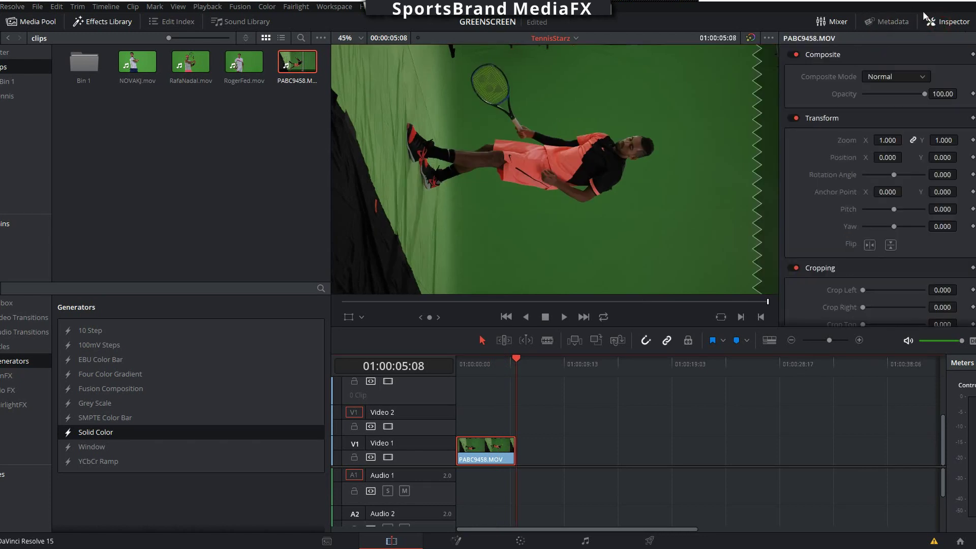
Set the PABC9458.MOV clip's rotation angle to 90 to stand the player upright
click(947, 178)
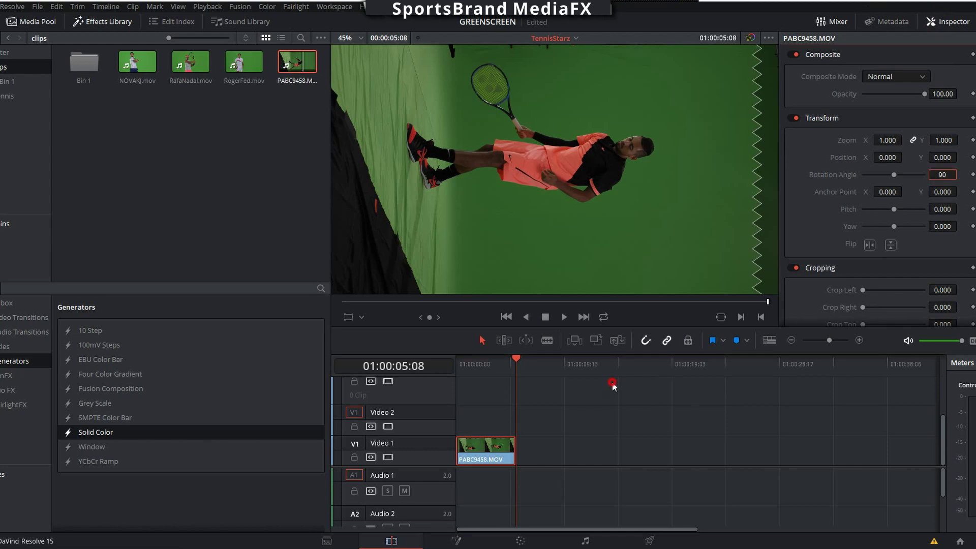
click(472, 384)
click(503, 364)
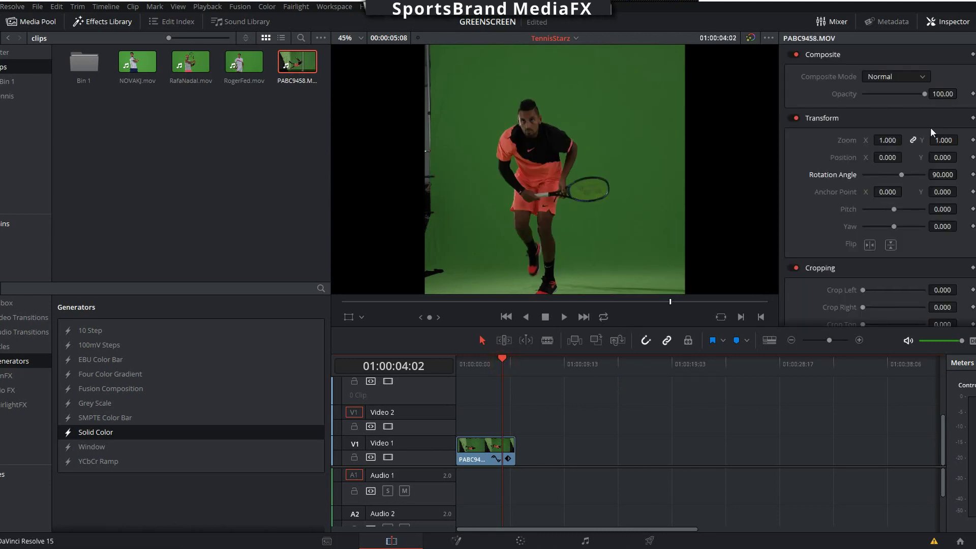
Check the timeline resolution in the project's master settings without changing anything
scroll(664, 190, down, 2)
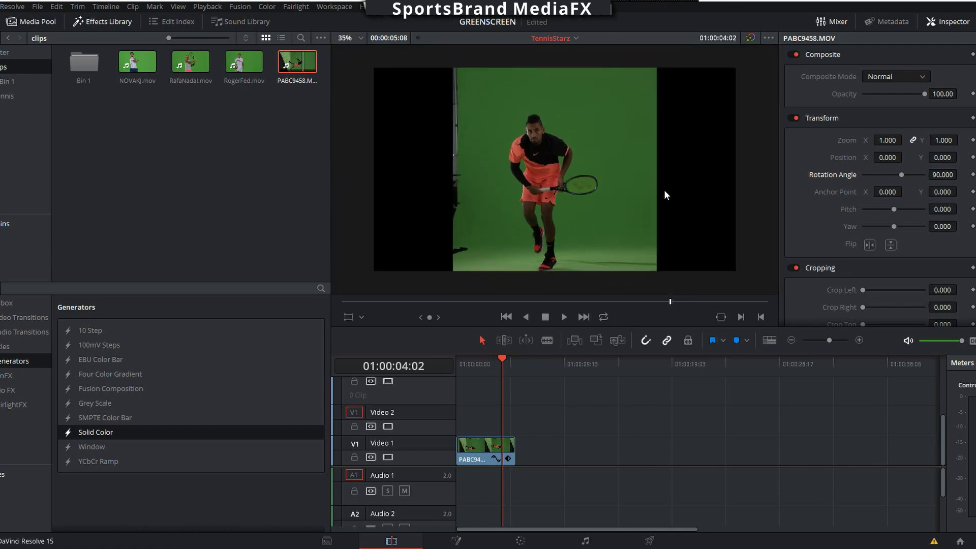
scroll(663, 190, down, 3)
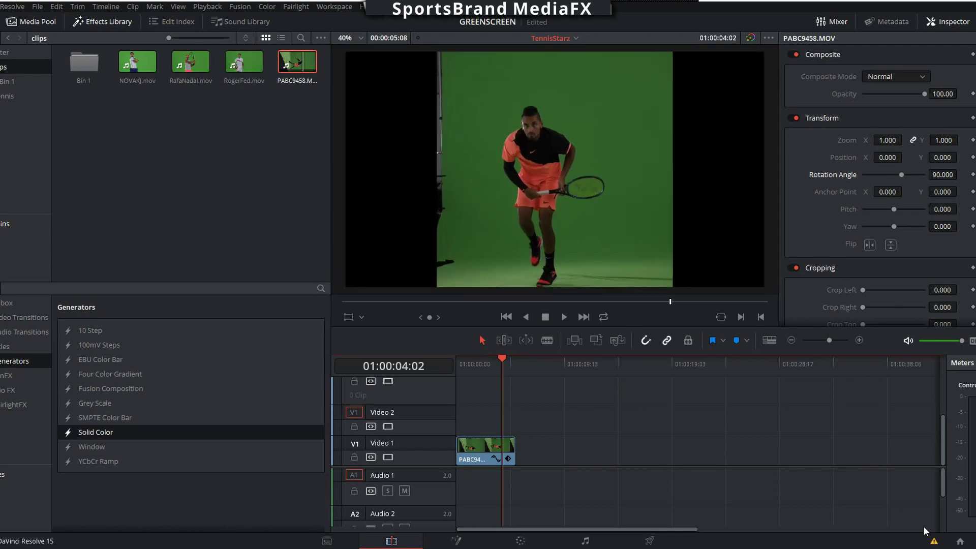
key(shift+9)
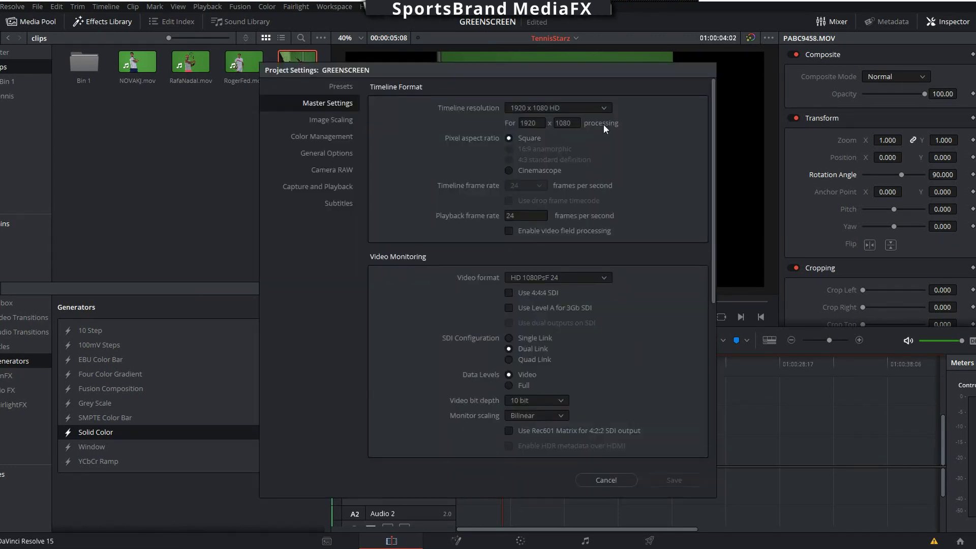
click(598, 481)
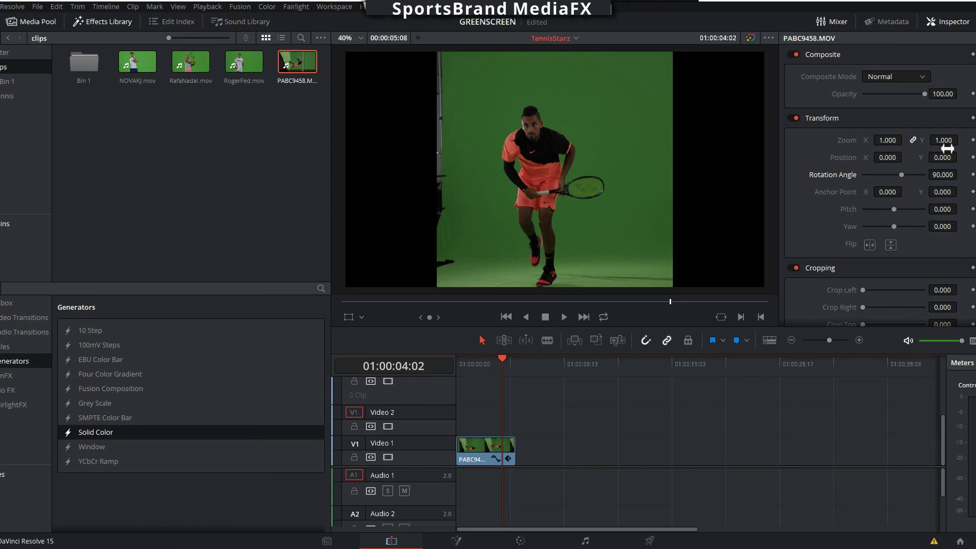
Scale the rotated clip to a zoom of 2.030 and set its Y position to -164 so it fills the frame
click(944, 141)
drag(944, 140, 952, 158)
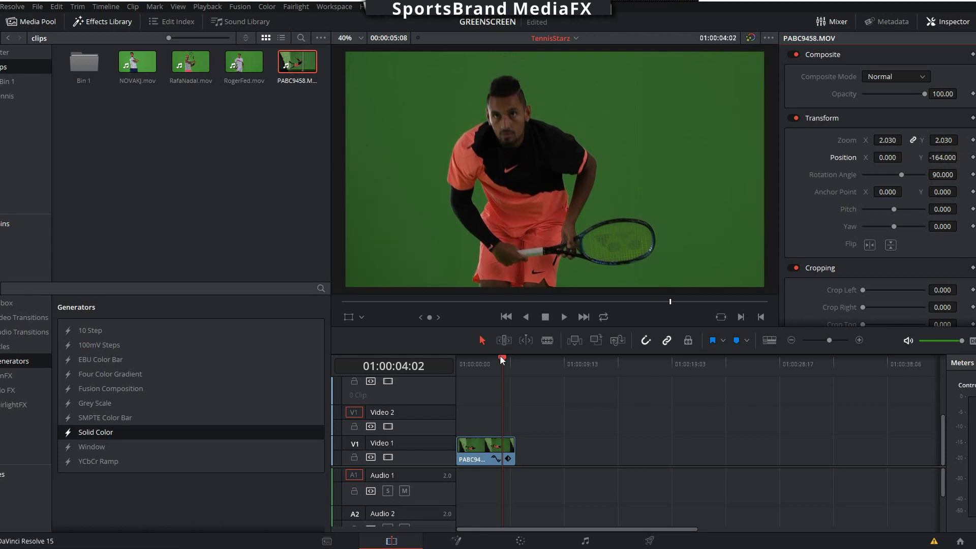
mouse_move(499, 355)
mouse_down()
mouse_move(477, 364)
mouse_move(505, 368)
mouse_up()
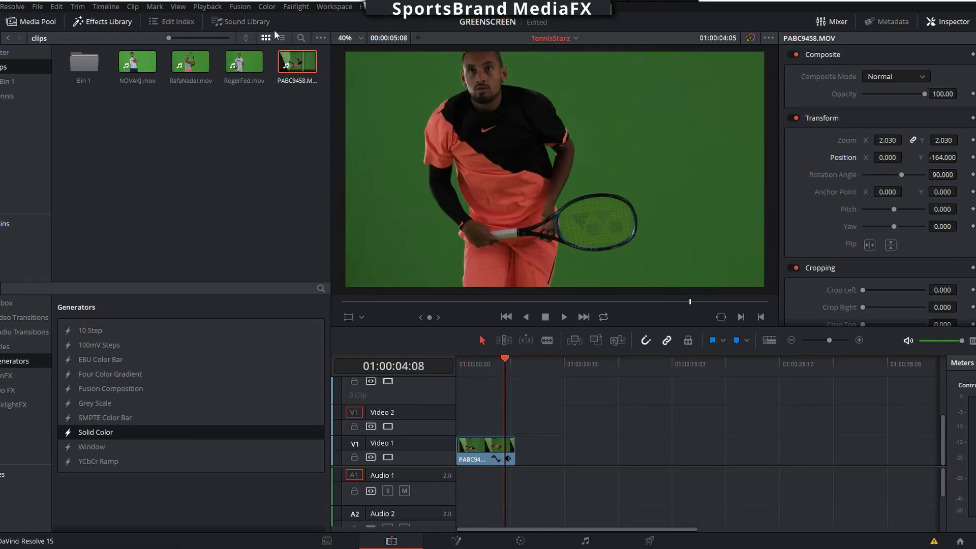
Set the playback proxy mode to Quarter Resolution
click(219, 8)
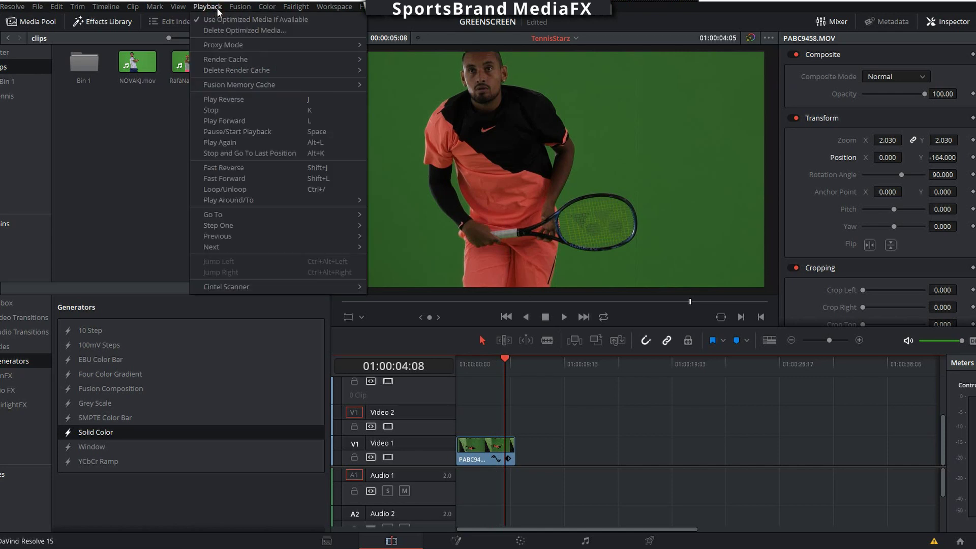
mouse_move(228, 43)
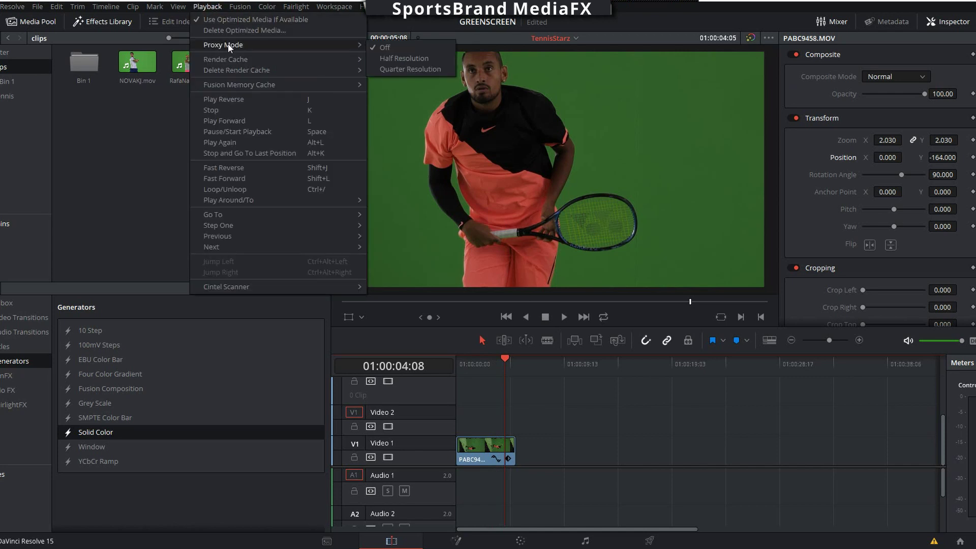
click(404, 68)
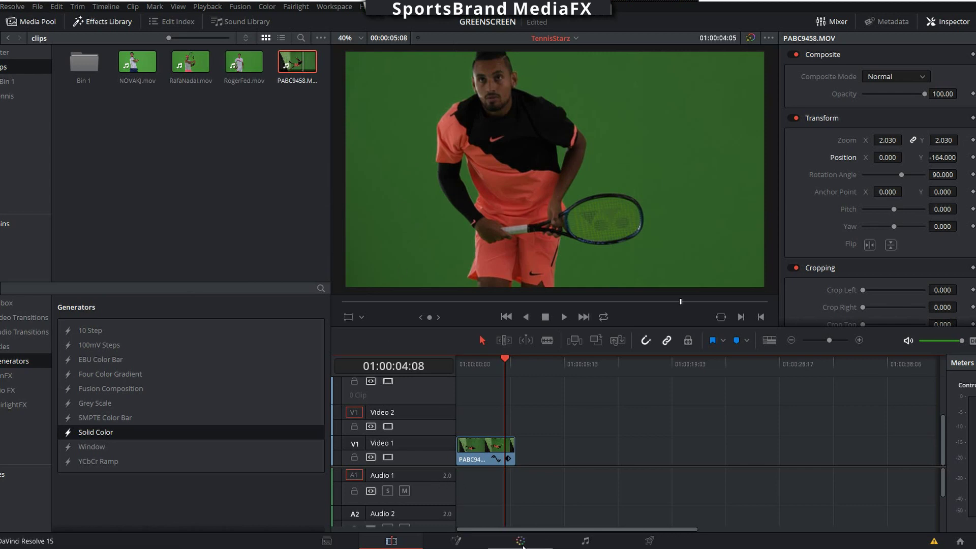
Grade the clip on the Color page with lift at -0.02, gamma at 0.11 and gain at 1.01
click(519, 542)
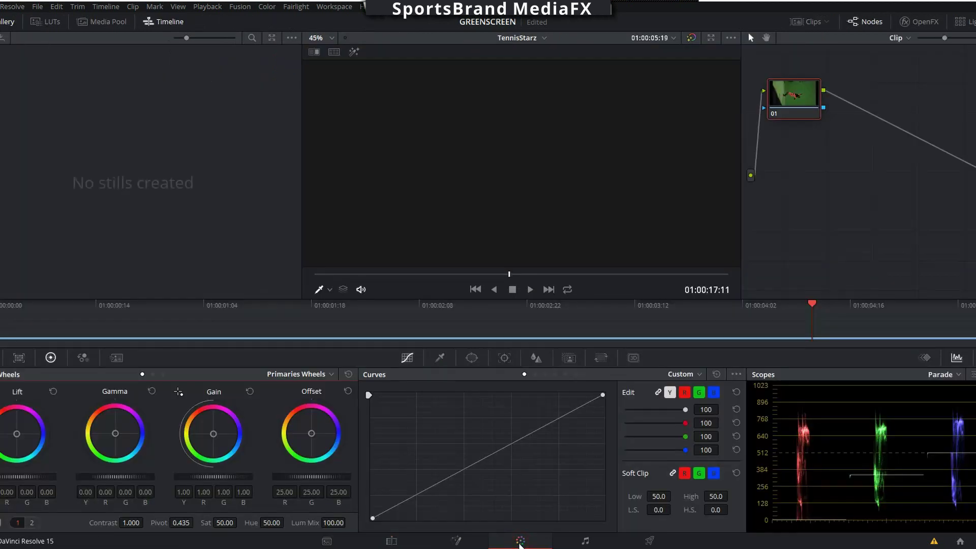
click(318, 38)
click(320, 57)
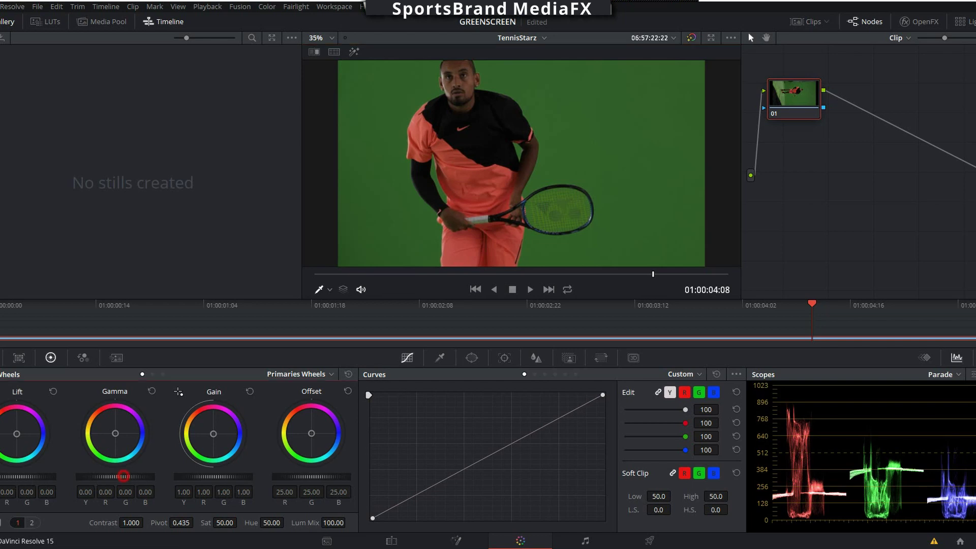
drag(126, 478, 173, 478)
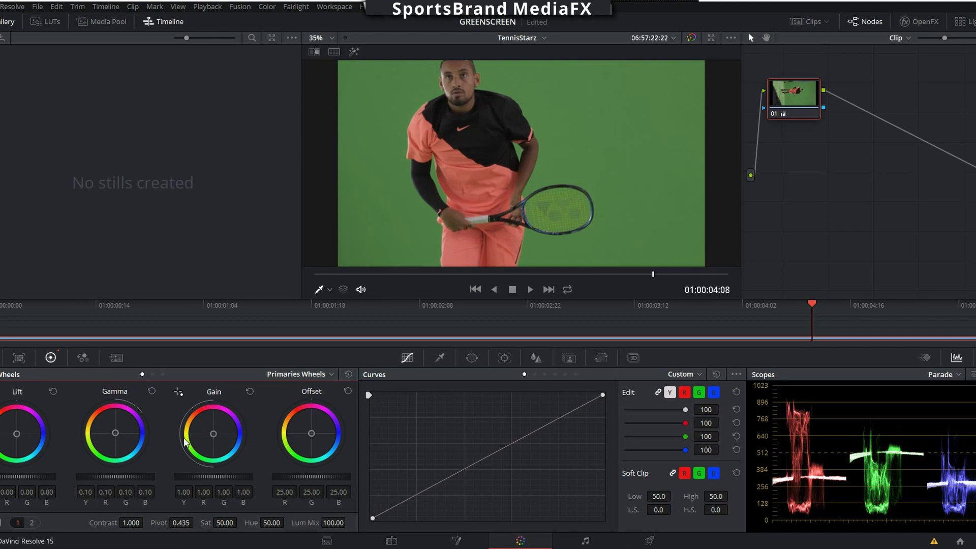
drag(38, 476, 30, 476)
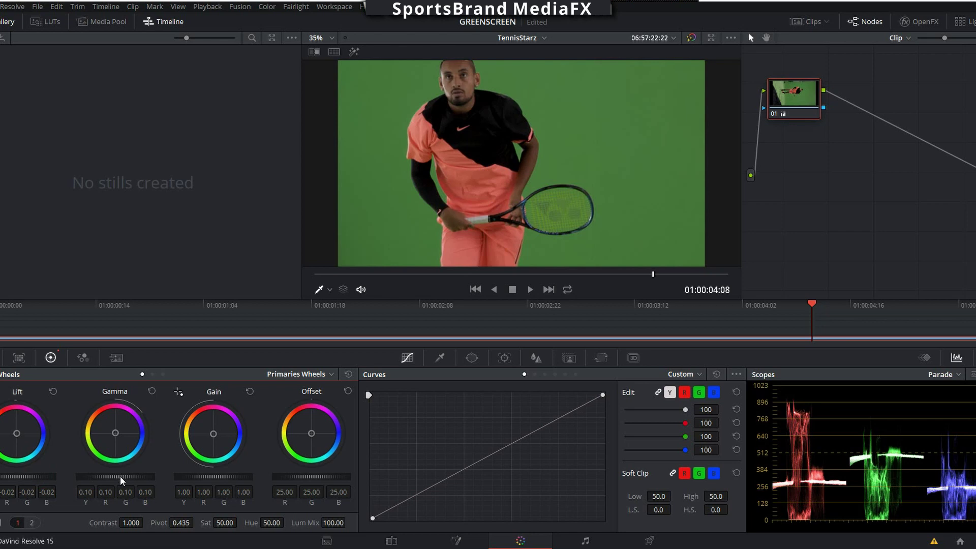
drag(122, 480, 127, 480)
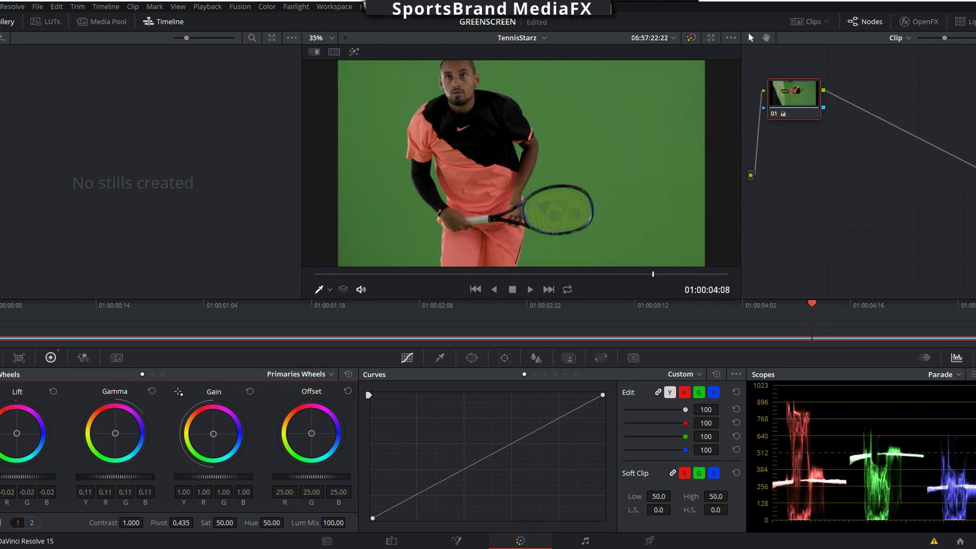
drag(213, 476, 215, 476)
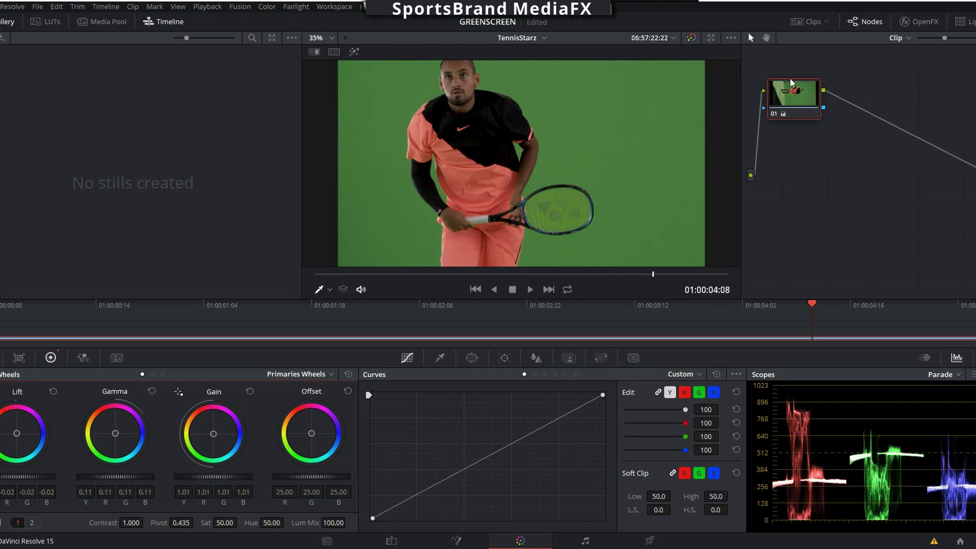
Add a second serial node after node 01 and set its saturation to 60
right_click(809, 100)
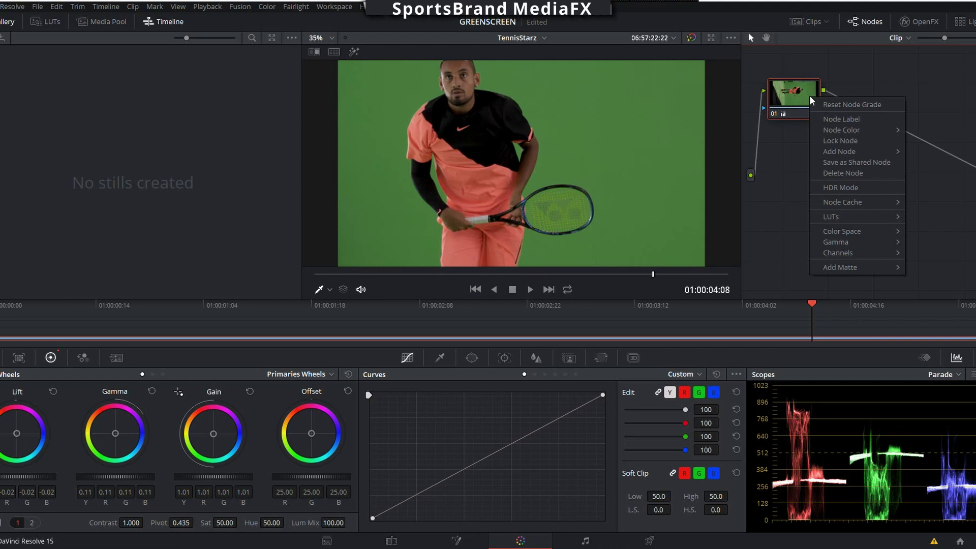
mouse_move(839, 152)
click(925, 156)
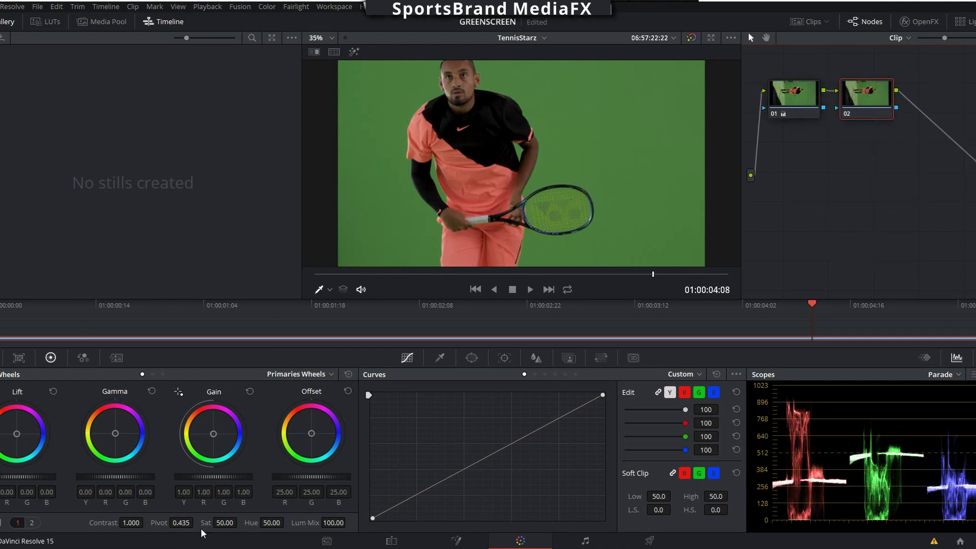
drag(224, 523, 240, 522)
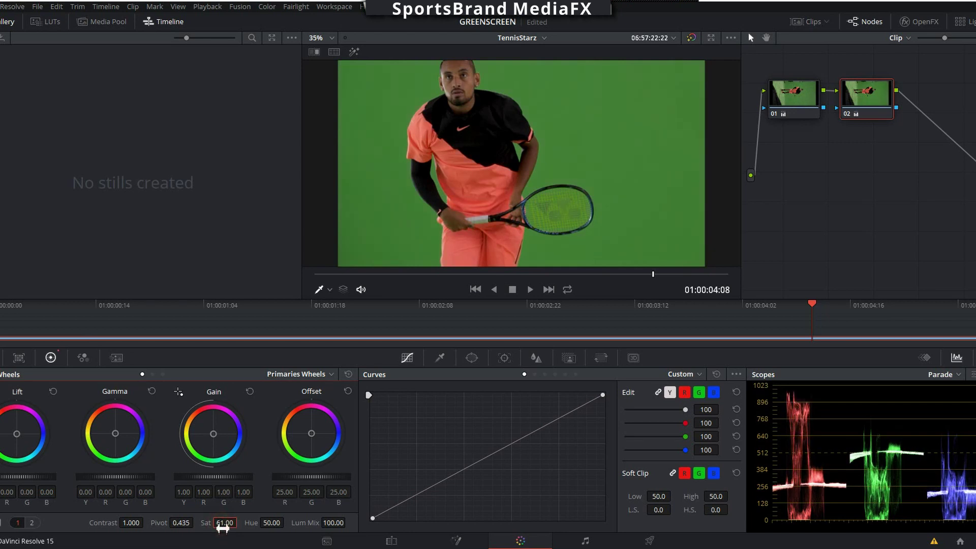
double_click(225, 524)
text(60)
key(Return)
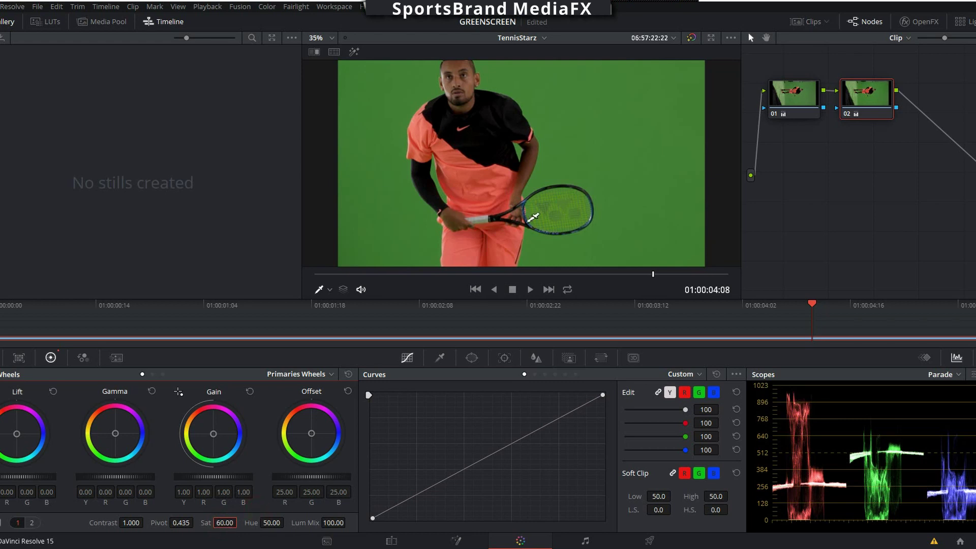
scroll(605, 146, down, 2)
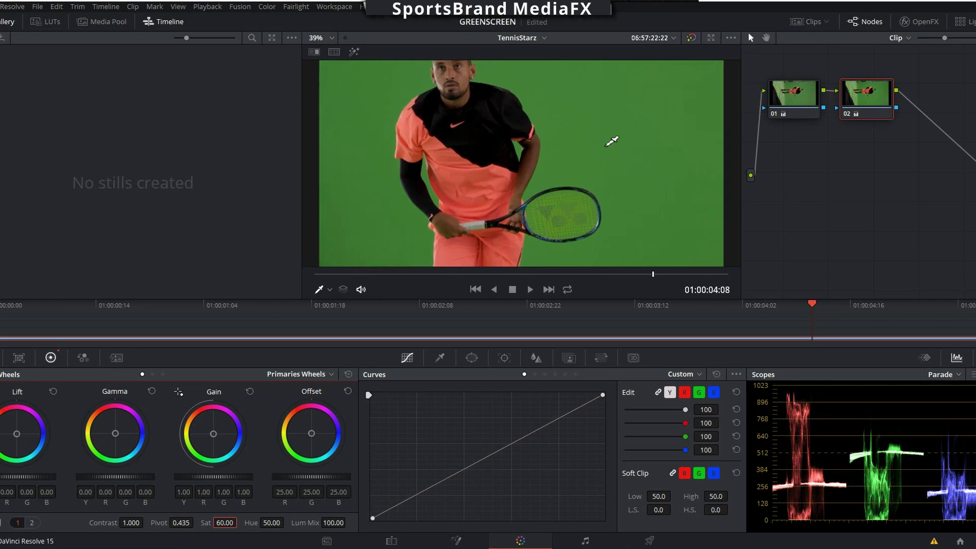
scroll(611, 141, up, 4)
scroll(612, 141, down, 3)
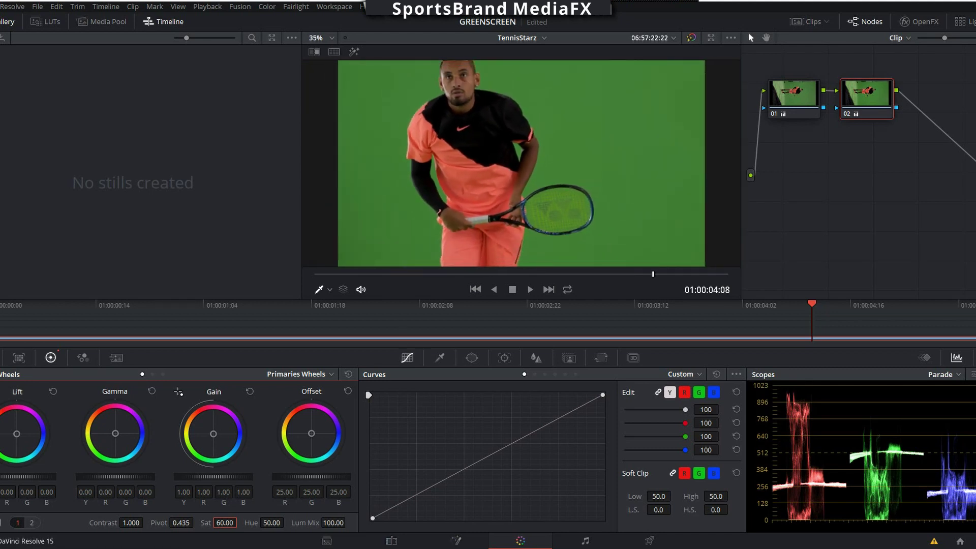
Return to the Edit page and delete the PABC9458.MOV clip from the timeline
click(391, 542)
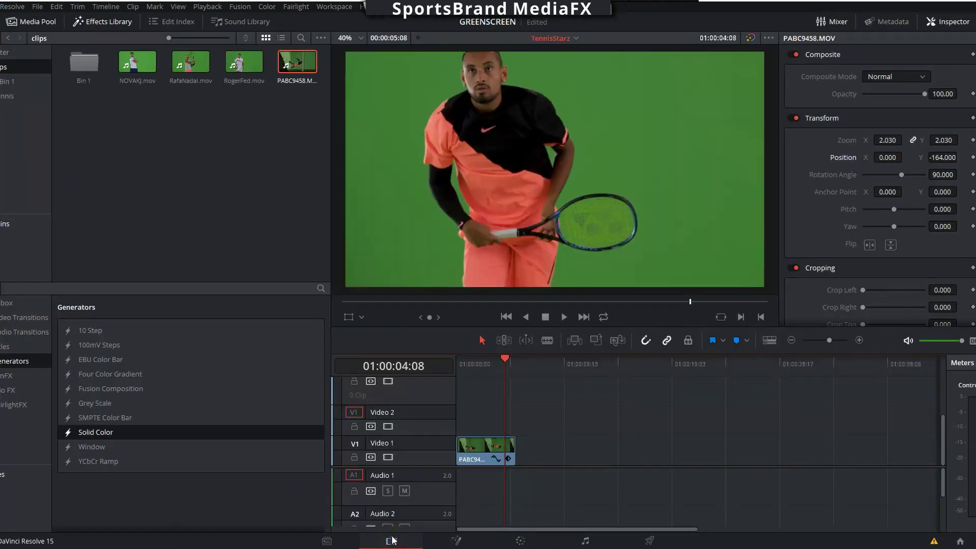
click(496, 454)
key(Delete)
click(271, 171)
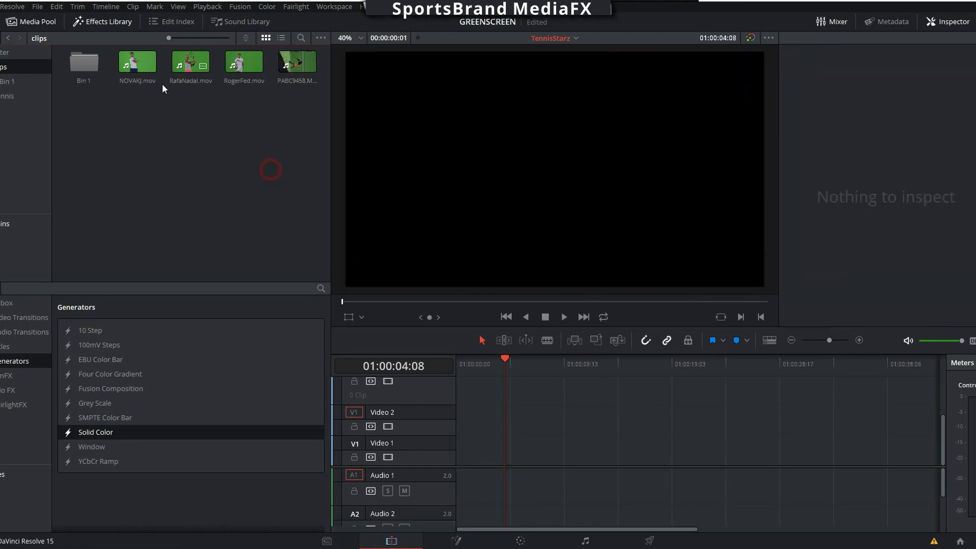
Place only the video of NOVAKJ.mov at the start of the Video 2 track
double_click(131, 67)
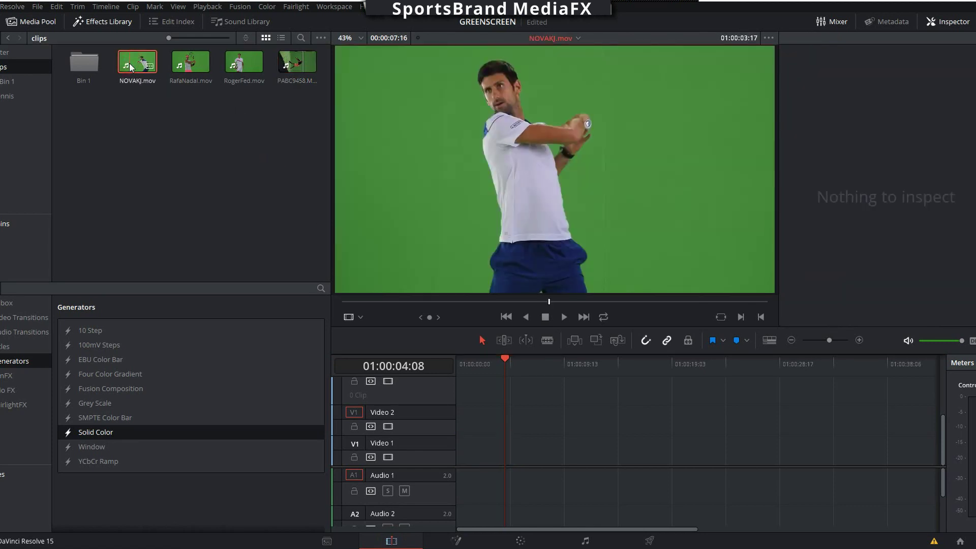
mouse_move(471, 161)
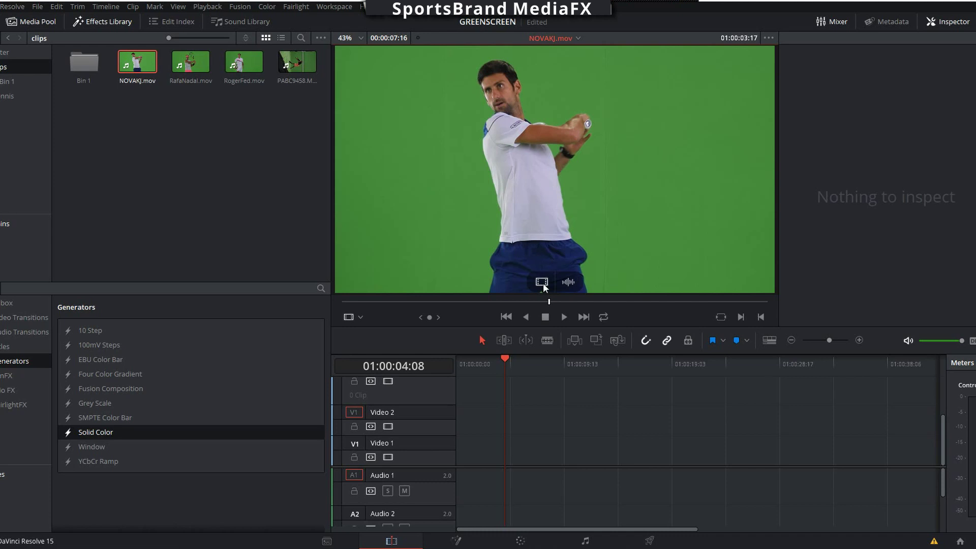
drag(542, 282, 461, 418)
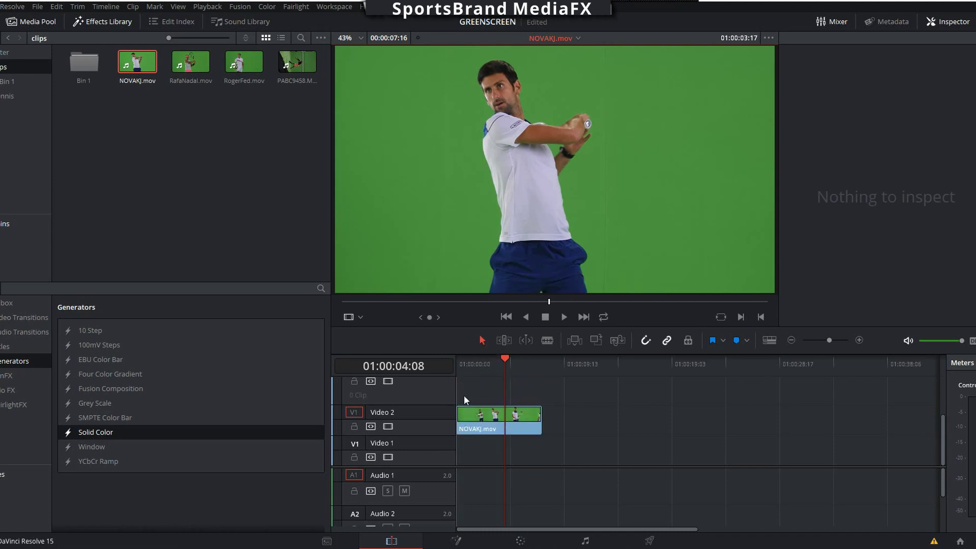
click(487, 363)
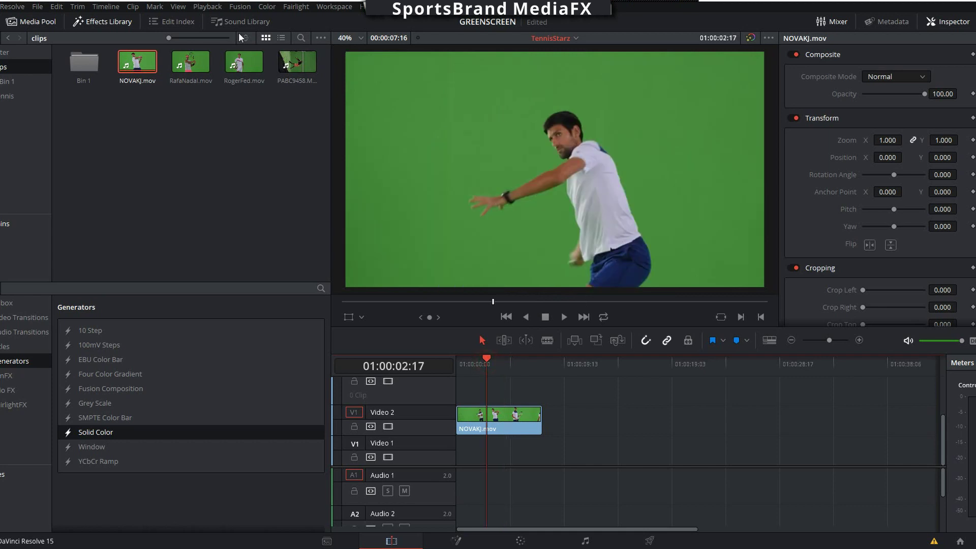
click(216, 6)
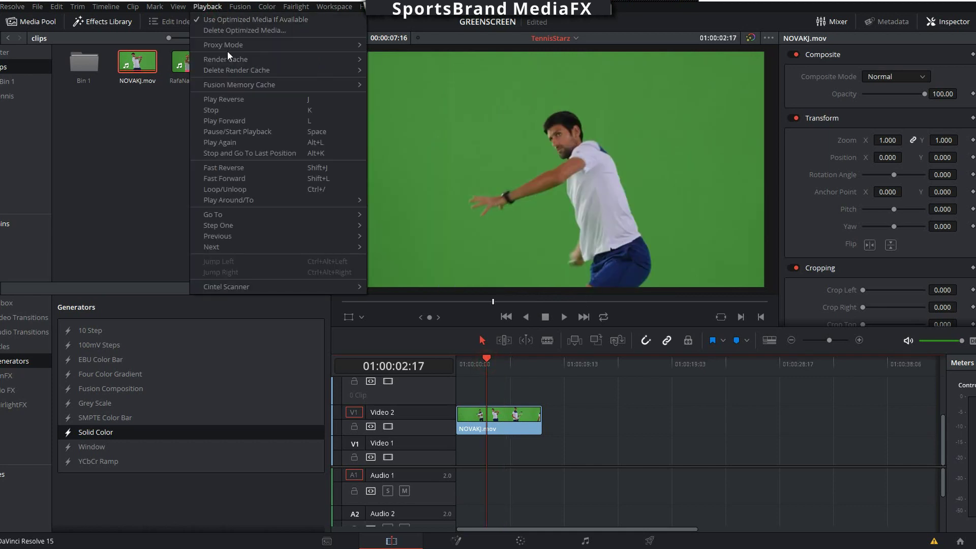
click(126, 157)
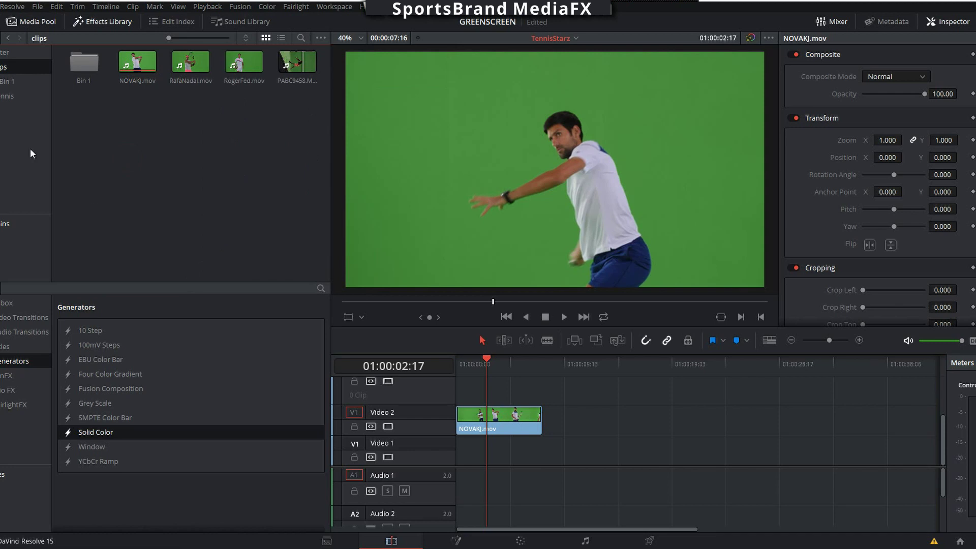
Place a Solid Color generator on the Video 1 track beneath NOVAKJ.mov, starting at the timeline's beginning and lasting about 34 seconds
click(91, 432)
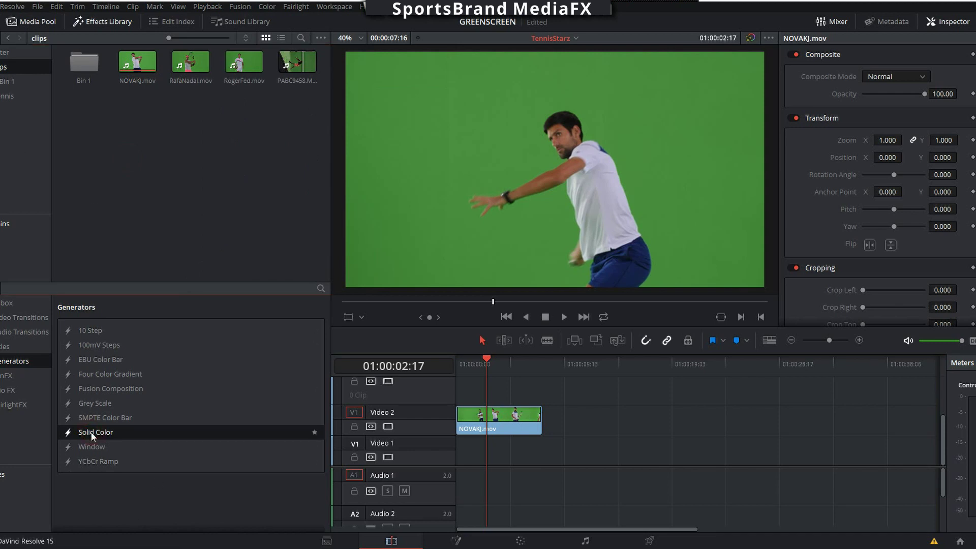
drag(90, 432, 843, 456)
click(656, 458)
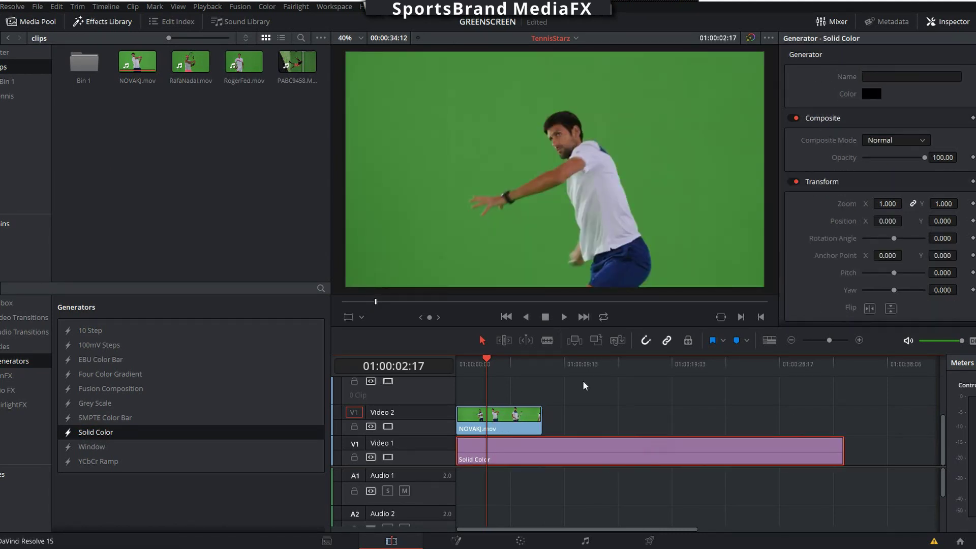
Set the Solid Color generator's color to the dark blue #00557f
click(566, 363)
click(588, 456)
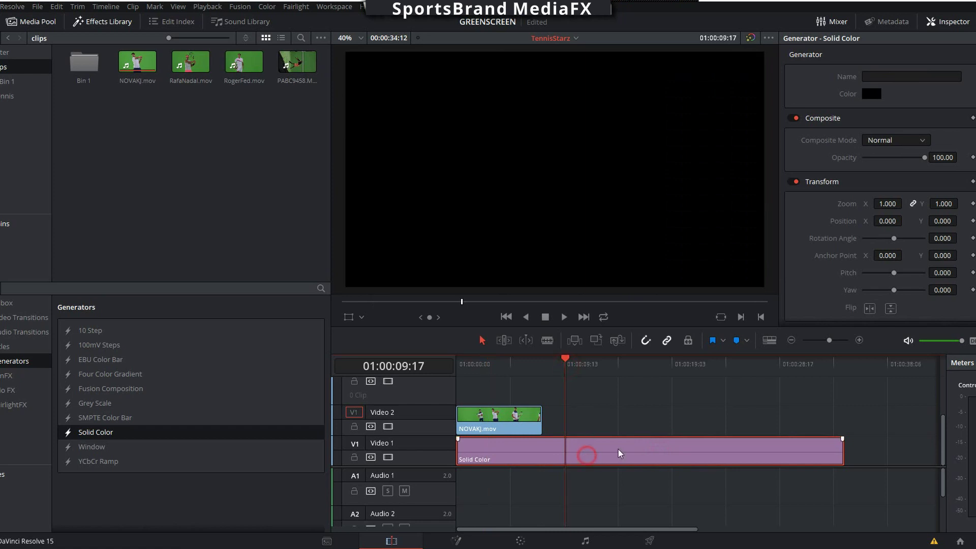
click(871, 94)
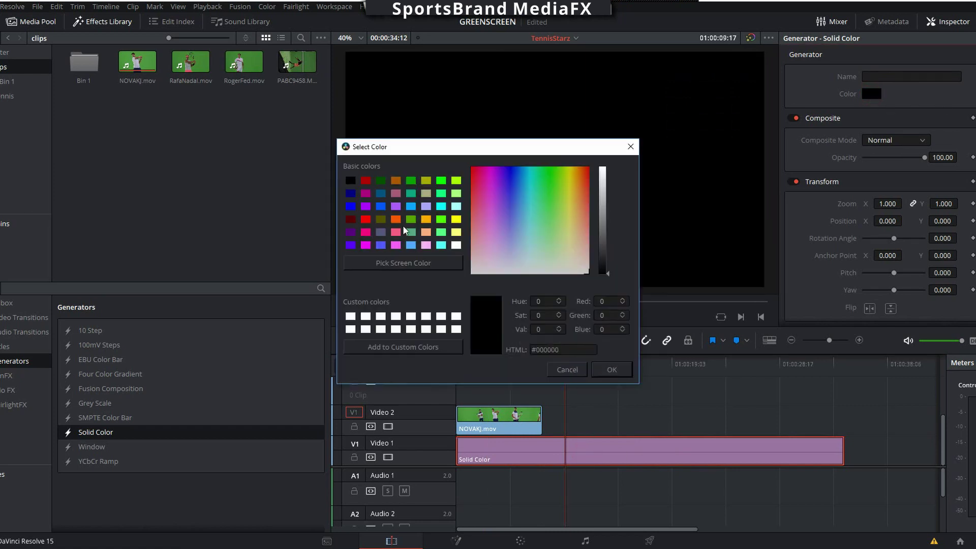
click(380, 194)
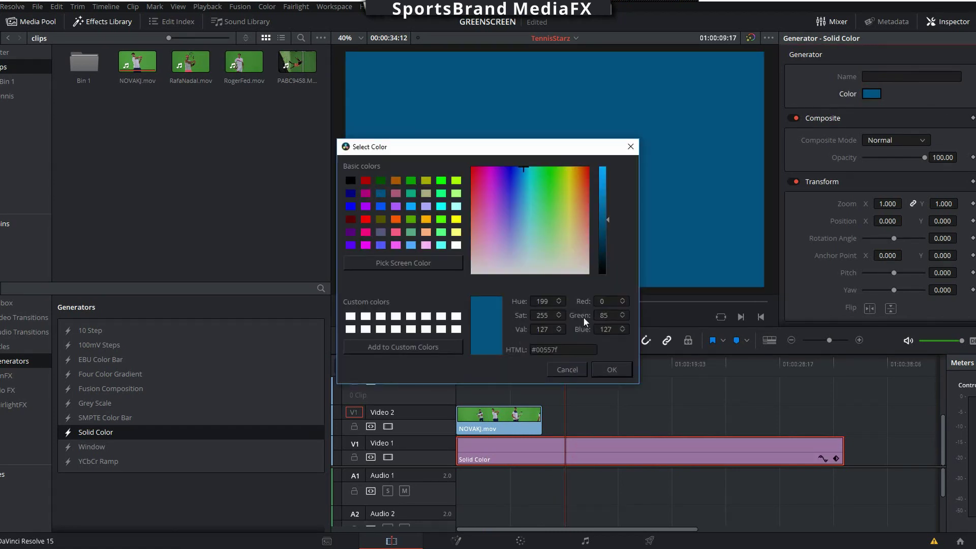
click(617, 367)
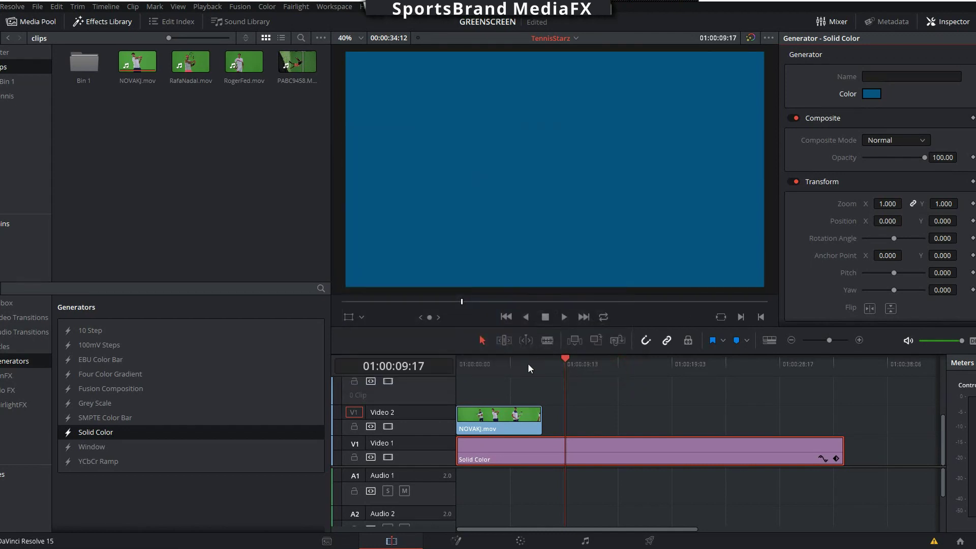
Position the playhead over NOVAKJ.mov at 01:00:03:19 and open that clip on the Fusion page
click(526, 363)
drag(525, 364, 499, 370)
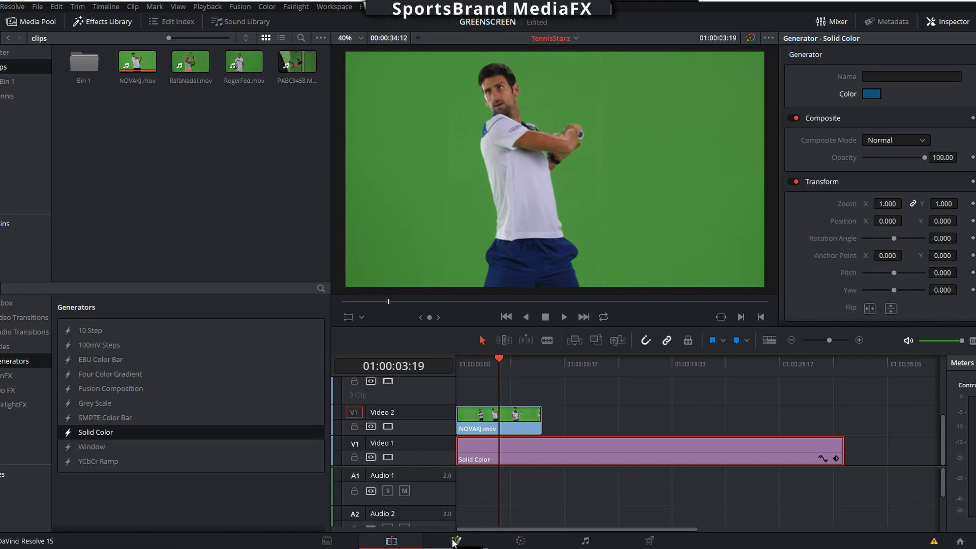
click(455, 541)
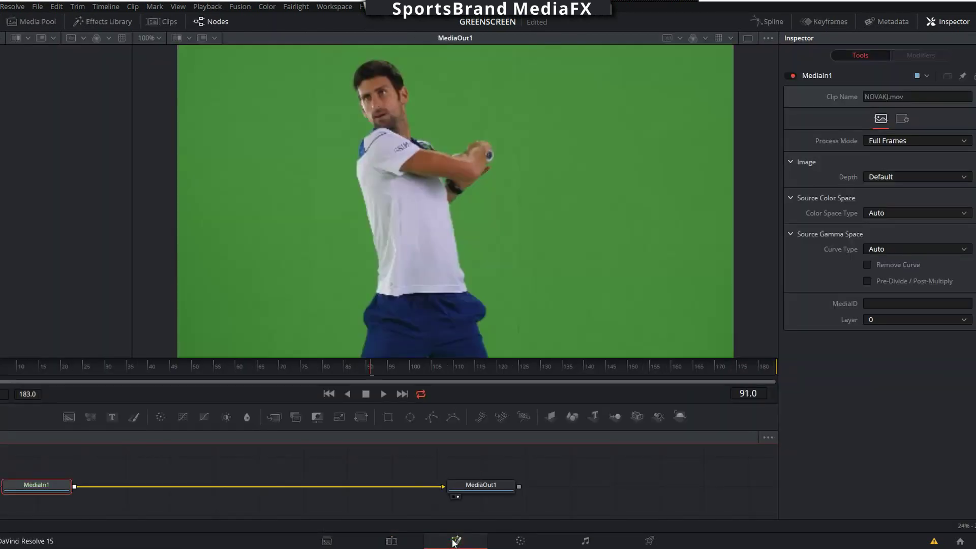
click(391, 541)
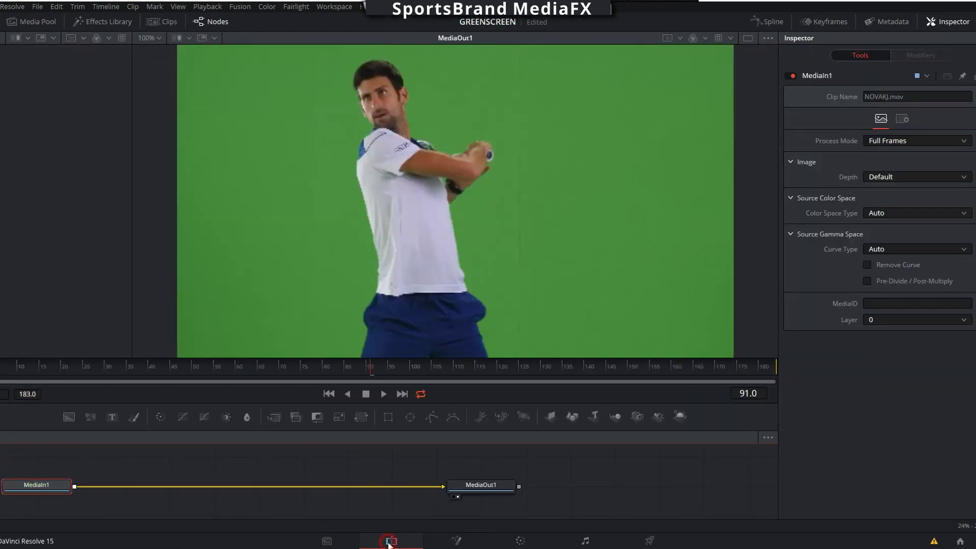
click(584, 416)
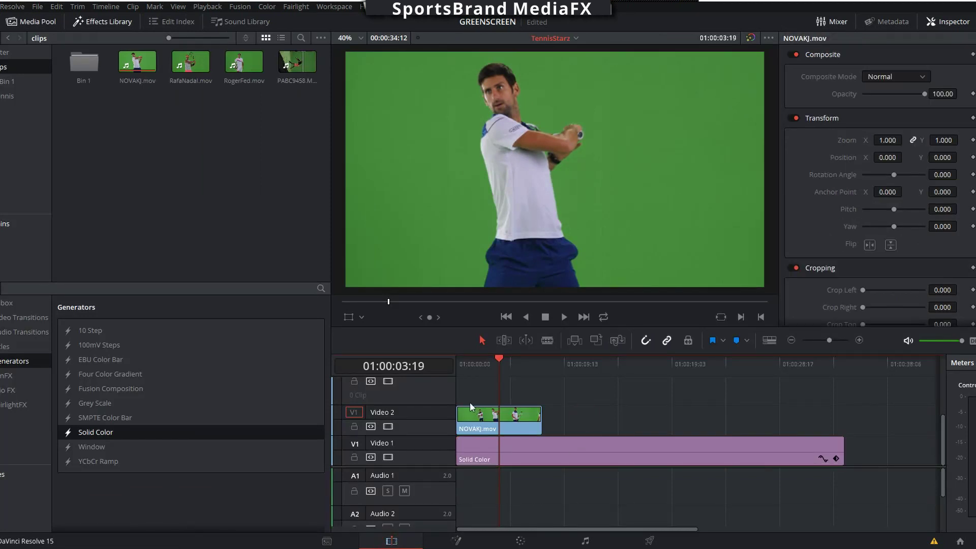
click(475, 415)
click(458, 541)
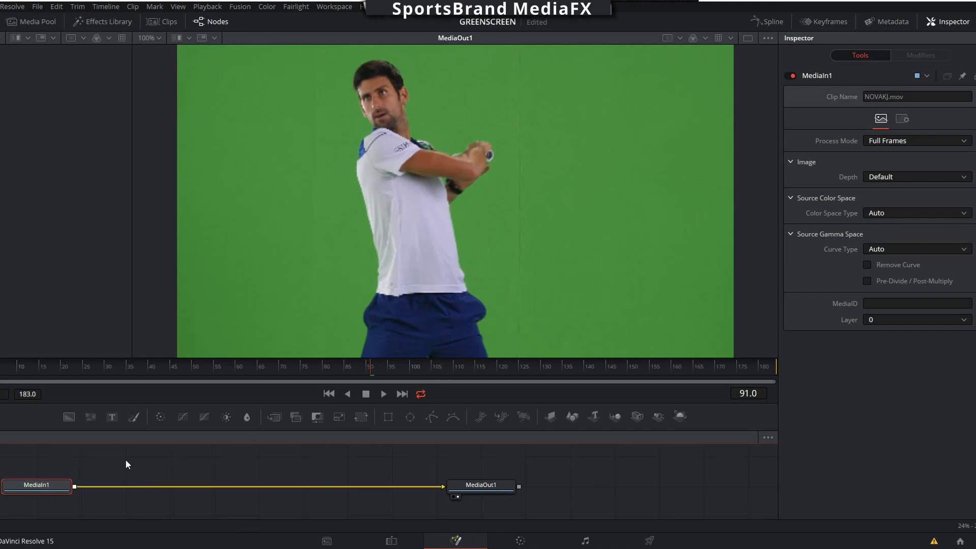
Add a Delta Keyer node between MediaIn1 and MediaOut1 and sample the green backdrop as its background color
key(shift+space)
text(Delta Keyer)
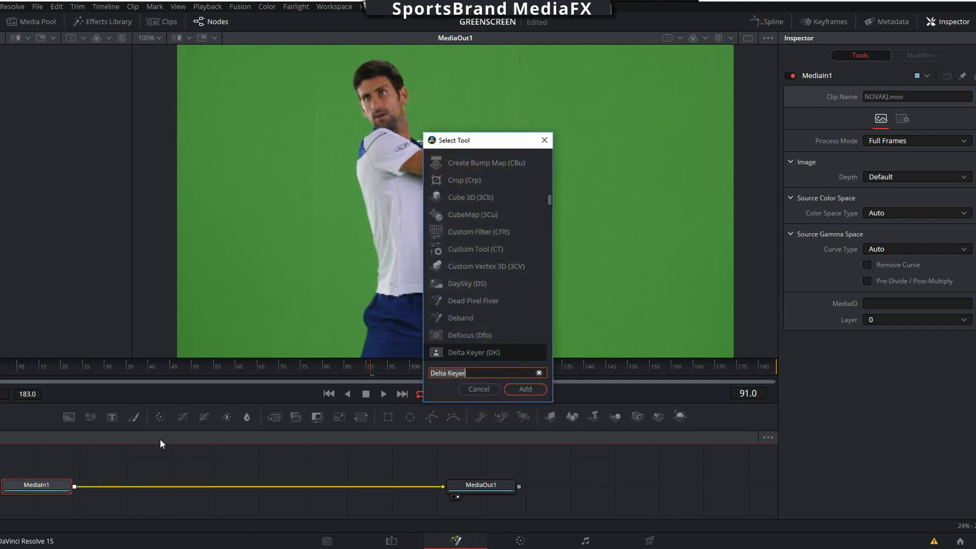
click(473, 355)
click(529, 391)
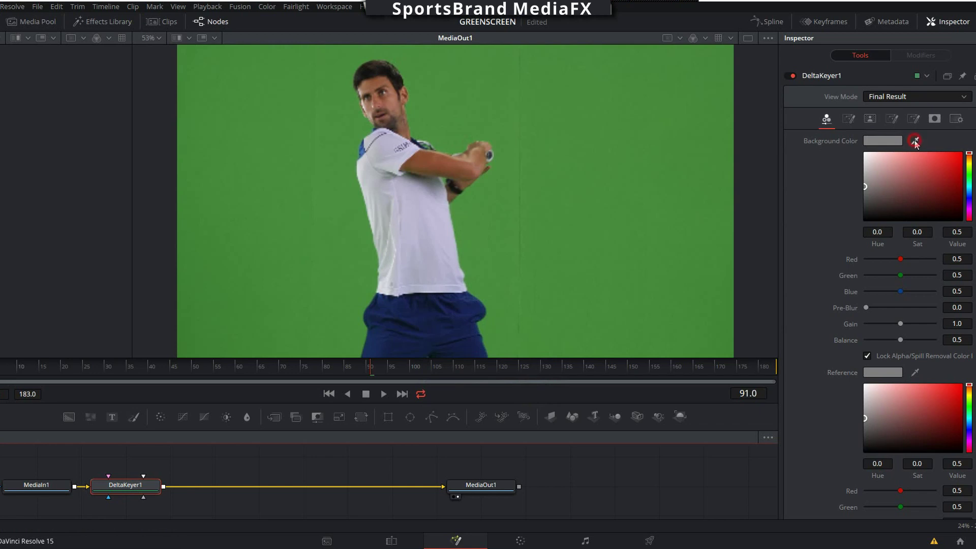
drag(915, 140, 561, 232)
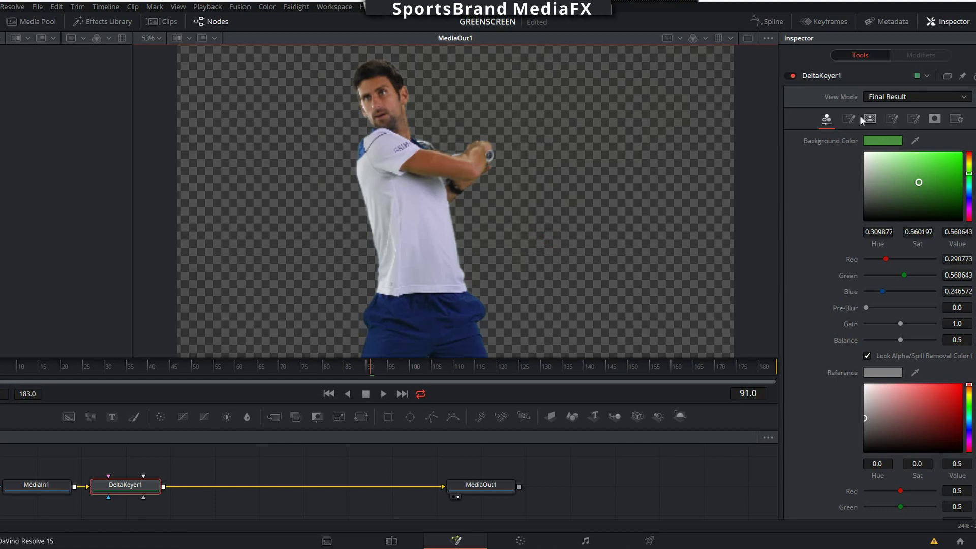
Show the Delta Keyer's matte and set its matte threshold to 0.044 low and 0.867 high
click(943, 97)
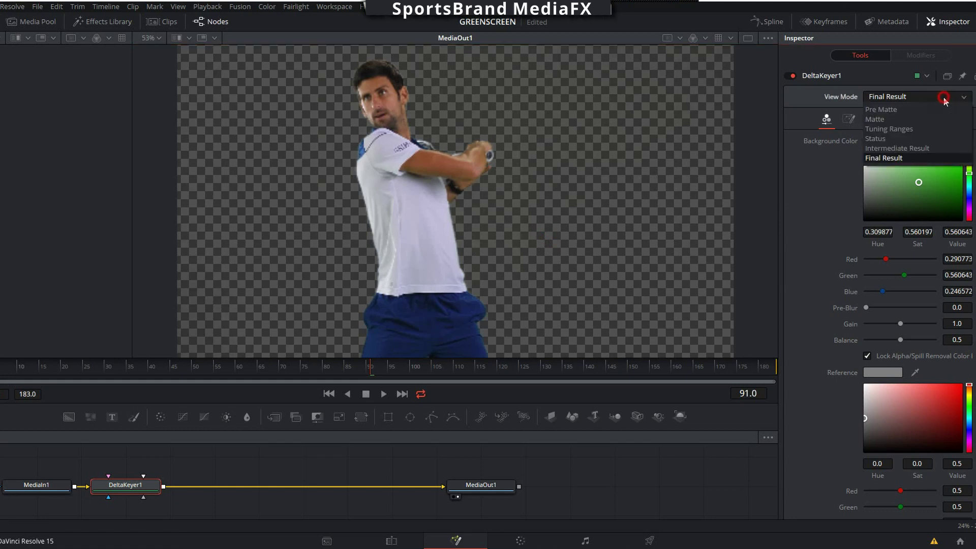
click(875, 119)
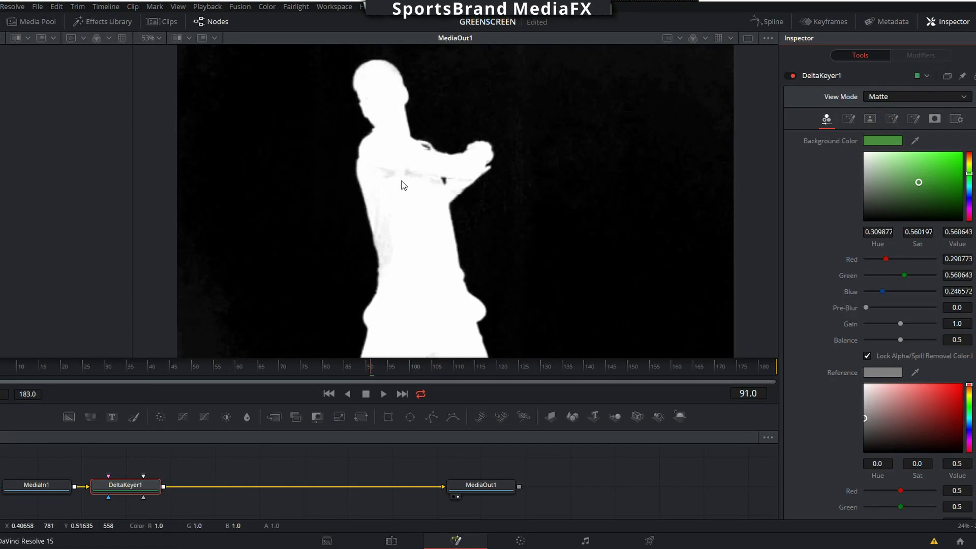
click(847, 119)
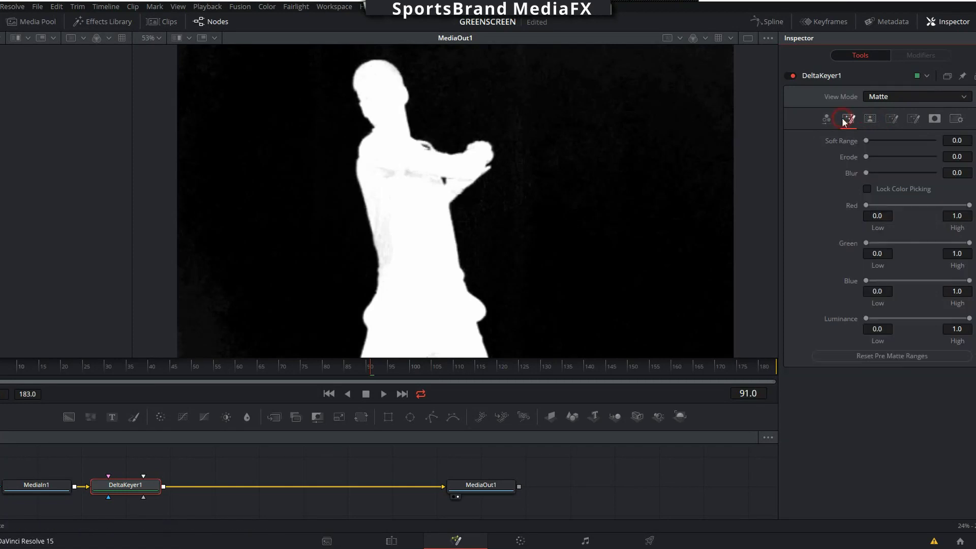
click(870, 119)
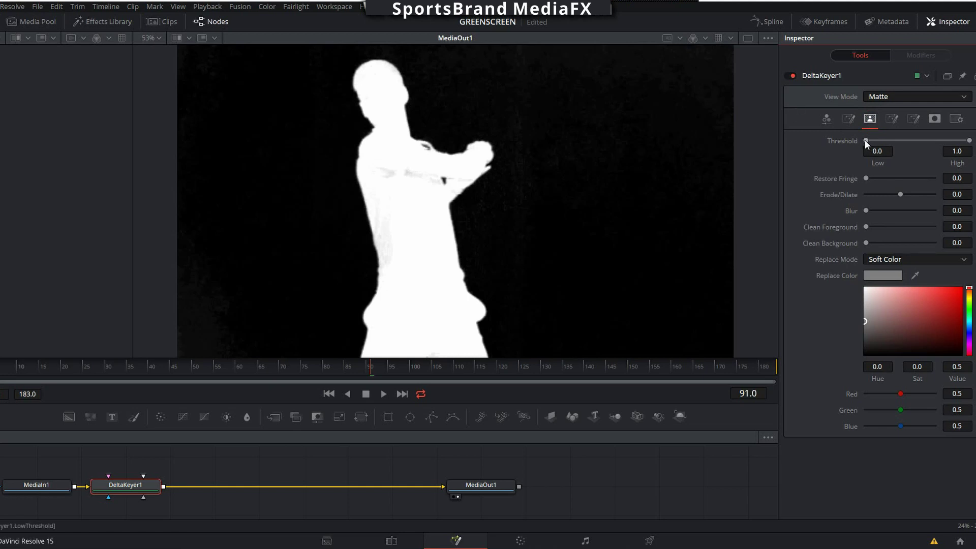
drag(867, 141, 869, 143)
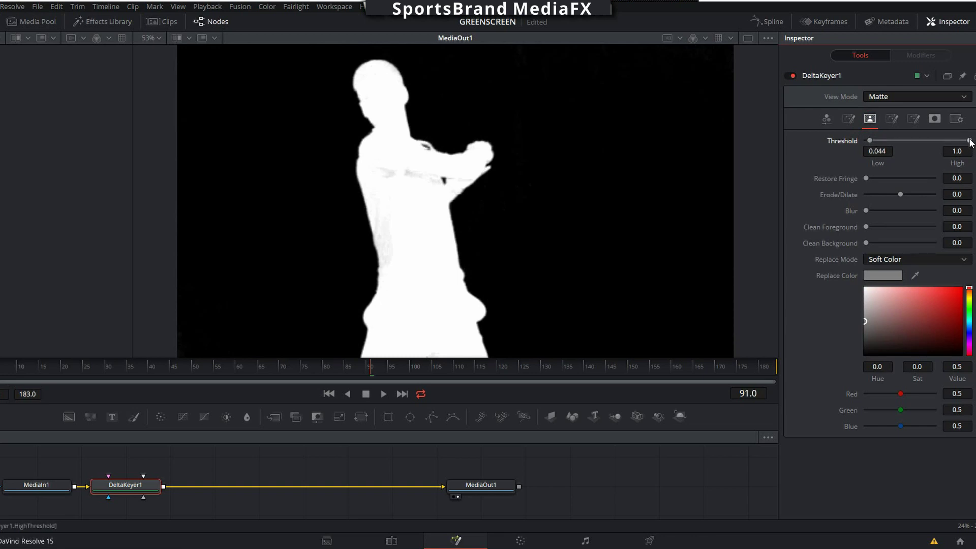
drag(970, 142, 958, 139)
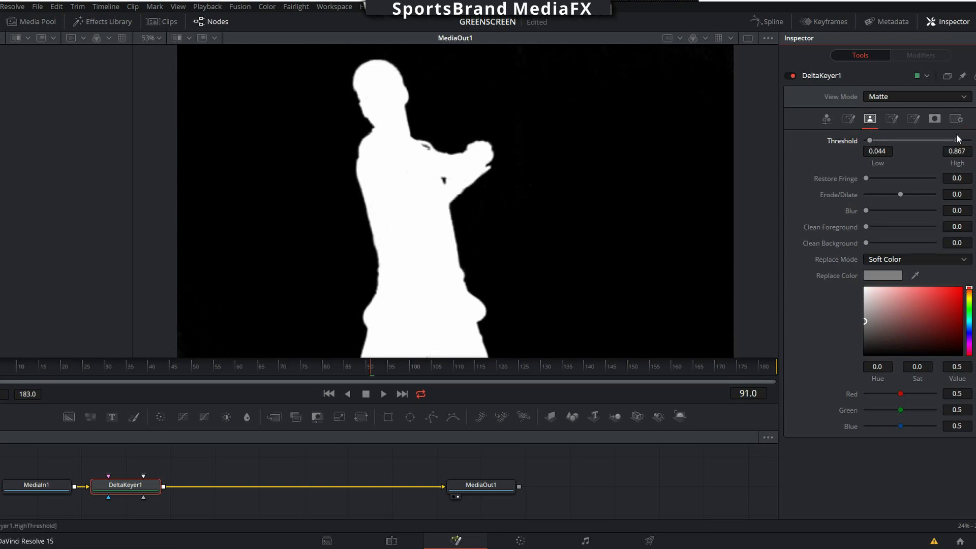
Set the Delta Keyer's spill method to Medium
click(892, 119)
click(867, 141)
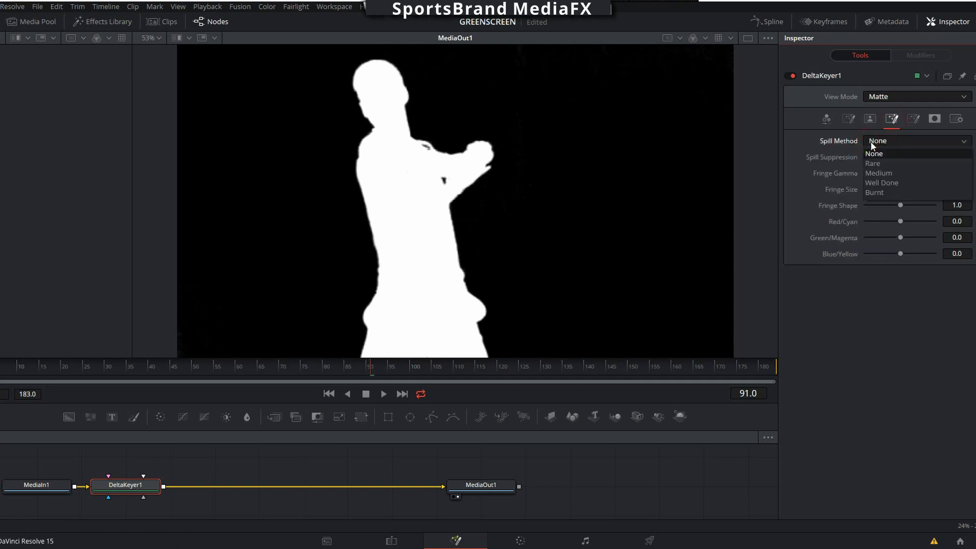
click(885, 175)
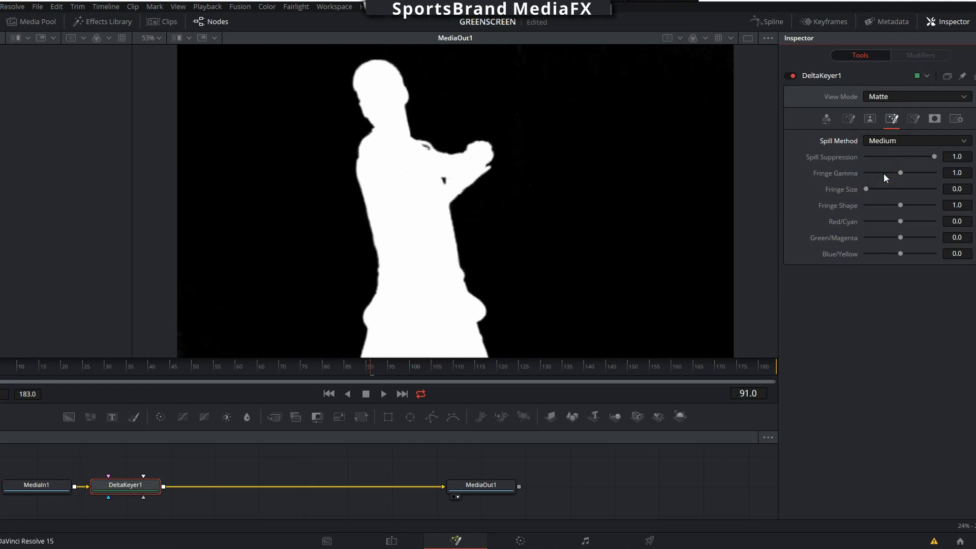
Set the Solid Source Alpha of the Delta Keyer's solid mask to Add
click(933, 120)
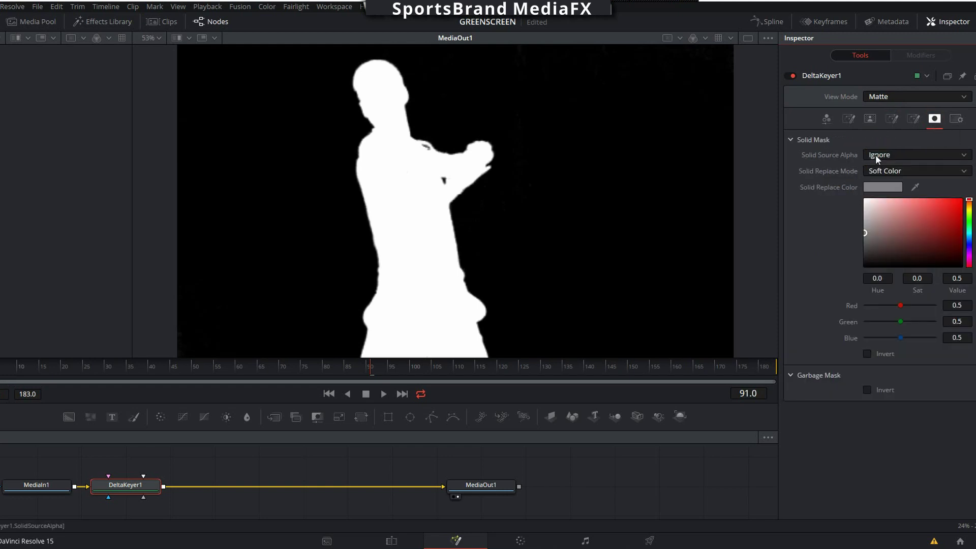
click(875, 155)
click(876, 177)
Set the solid mask's replace color to the muted purple #75457f
click(898, 188)
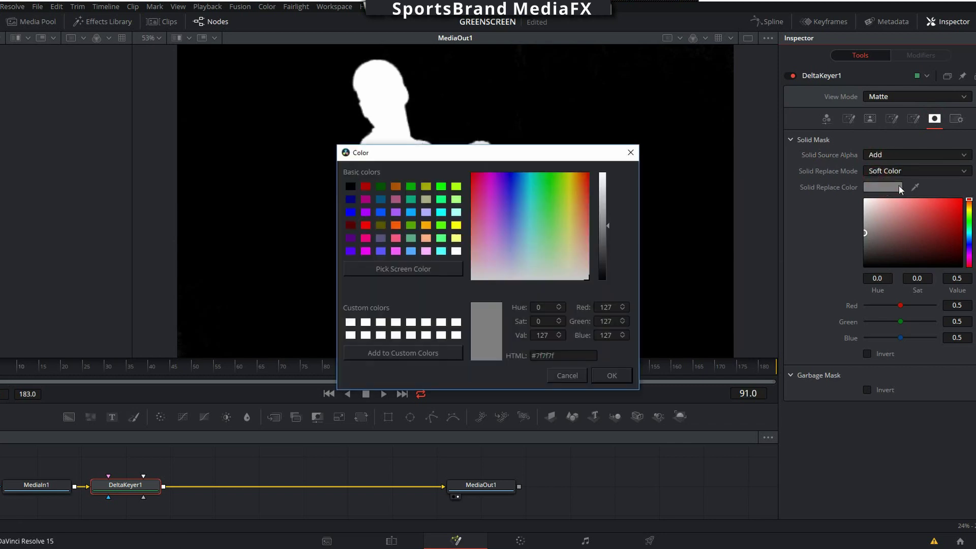
click(512, 181)
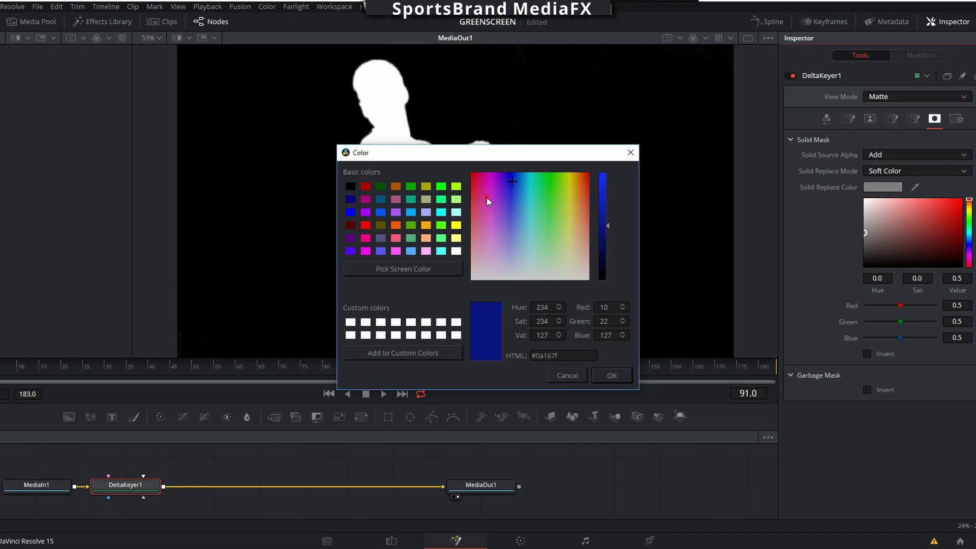
drag(486, 198, 494, 231)
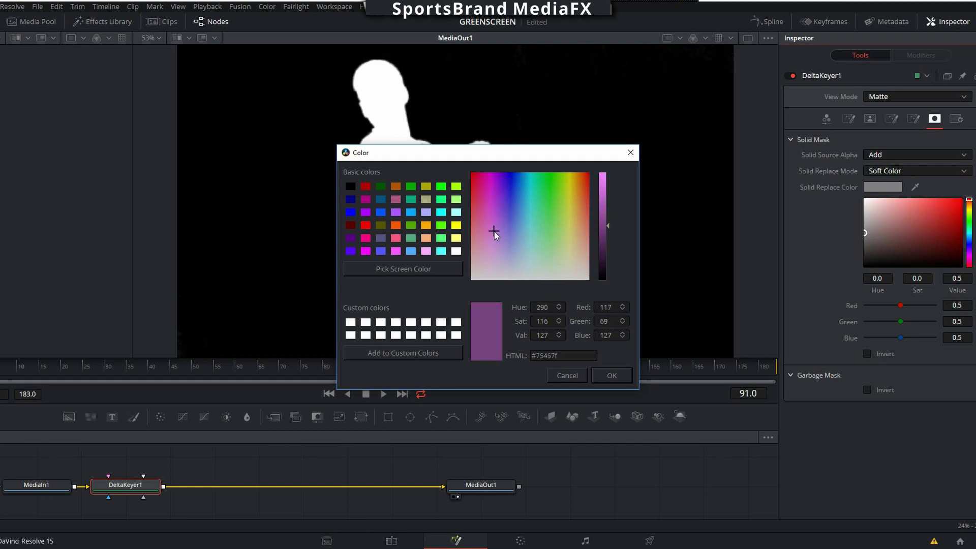
click(611, 376)
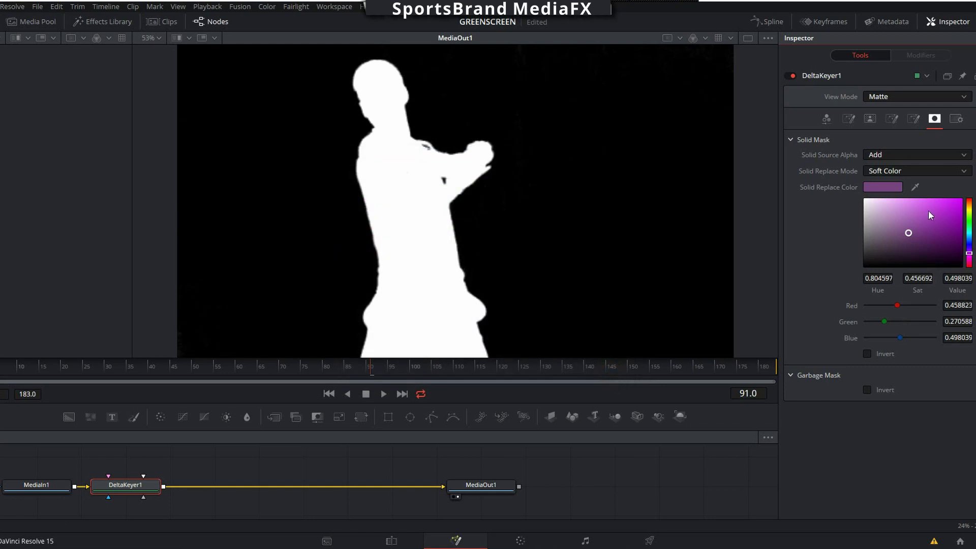
Switch the Delta Keyer's view mode to Final Result and set its solid replace color to blue #5555ff
click(904, 99)
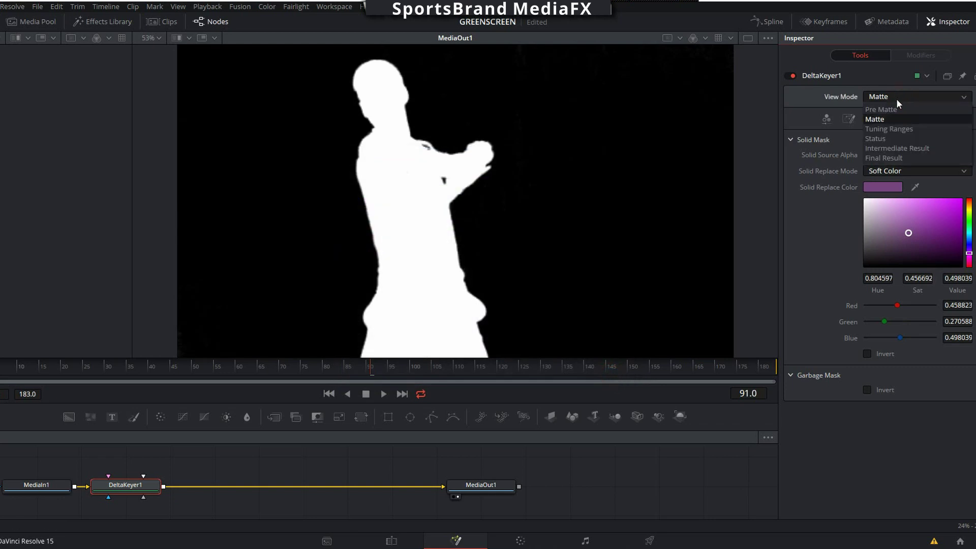
click(880, 156)
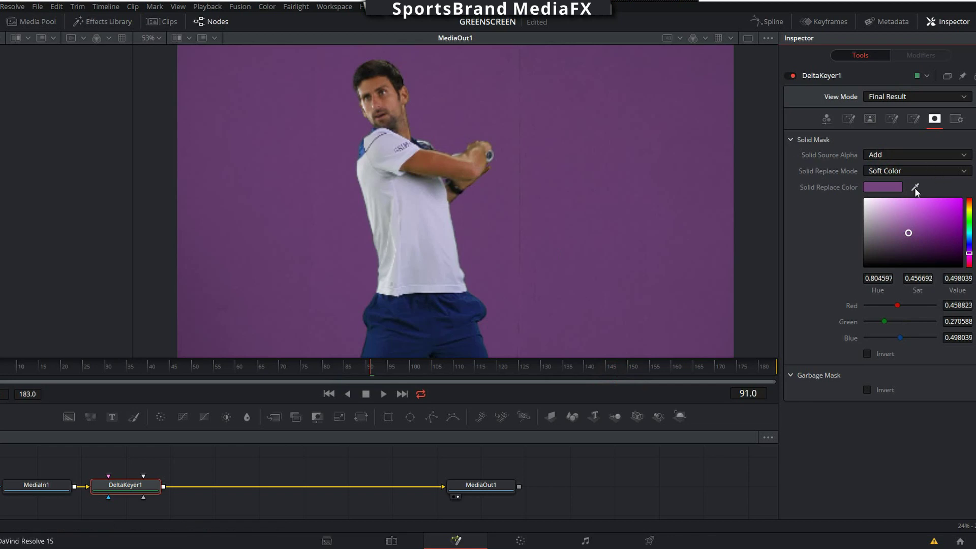
click(890, 186)
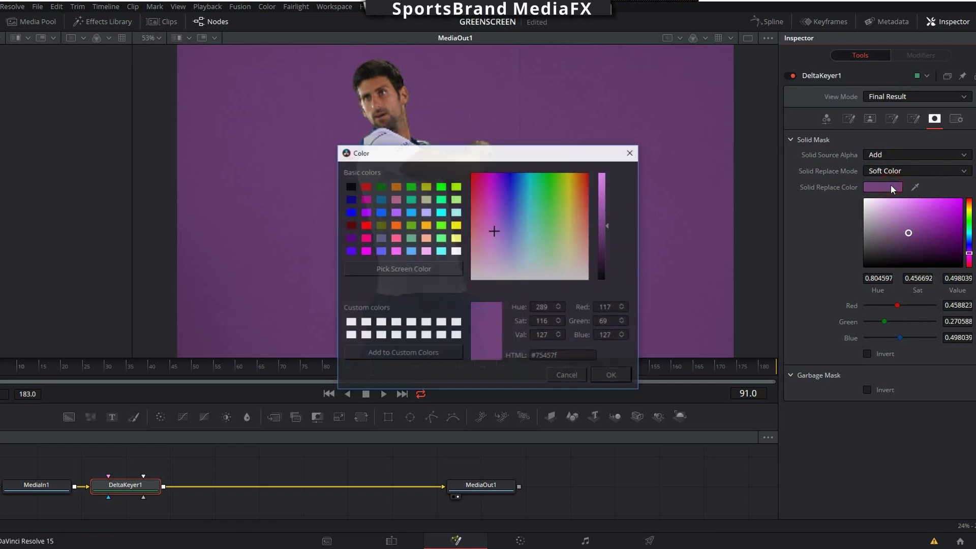
click(382, 249)
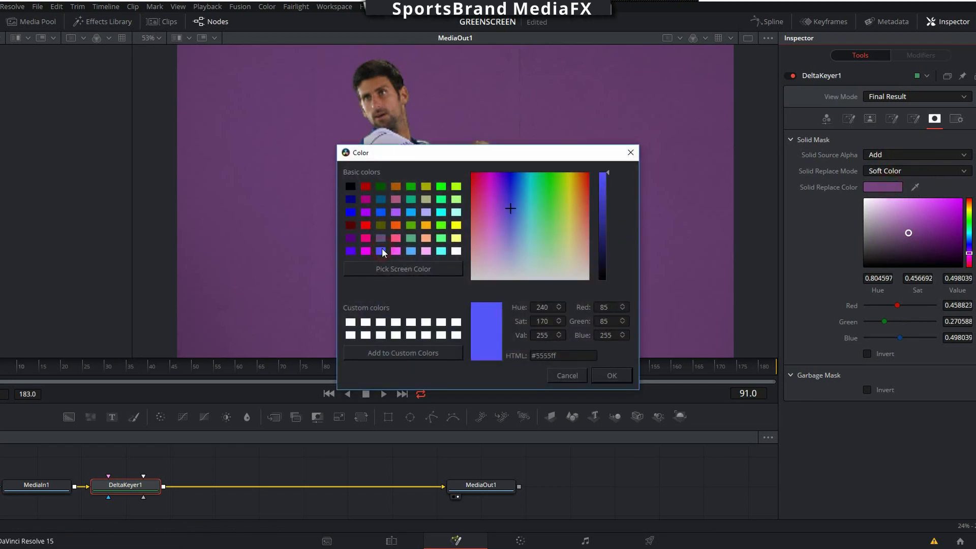
click(608, 376)
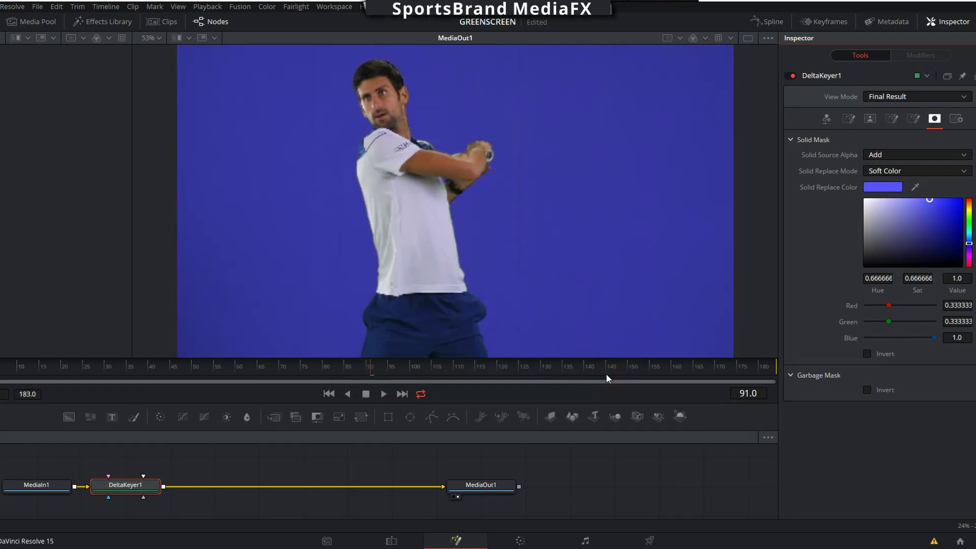
Set the Delta Keyer's Solid Source Alpha to Ignore and its Solid Replace Mode to None
click(879, 154)
click(877, 167)
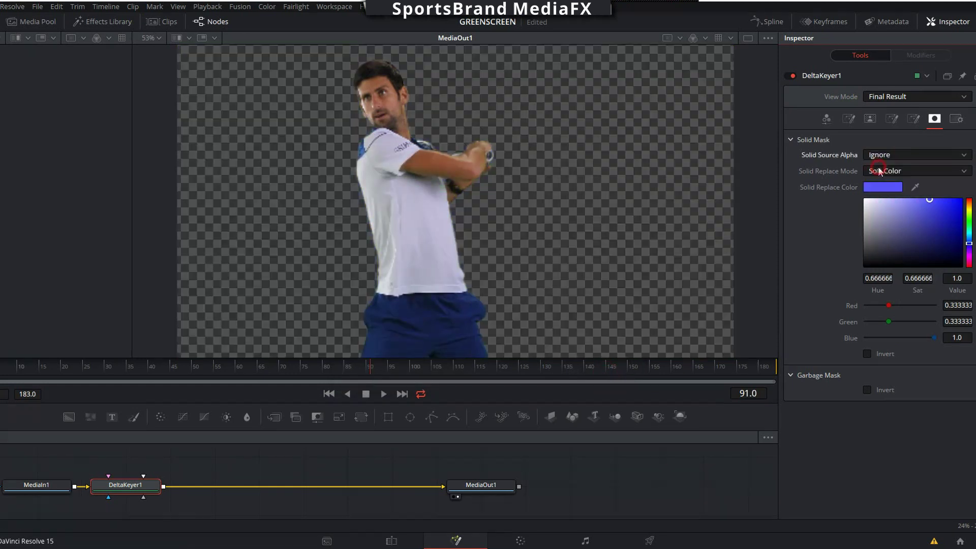
click(907, 172)
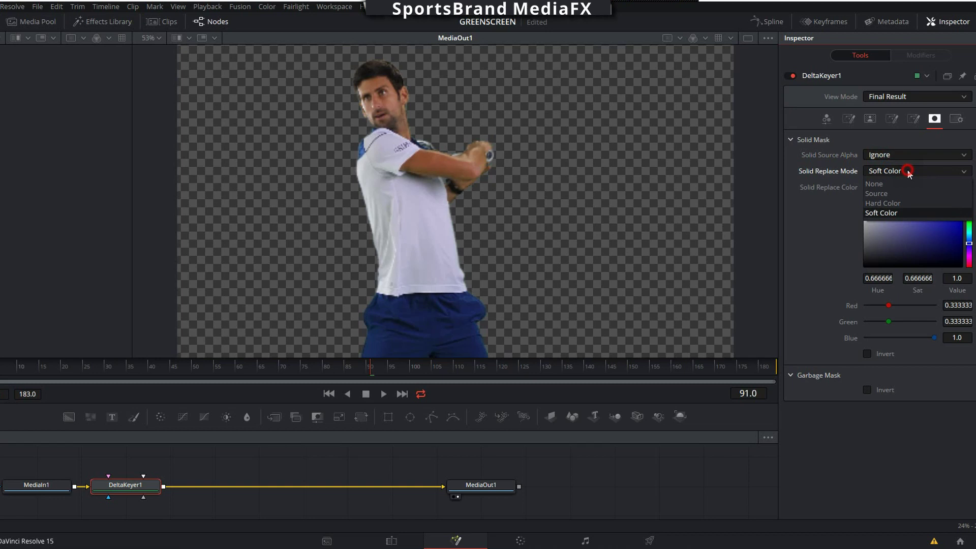
click(883, 182)
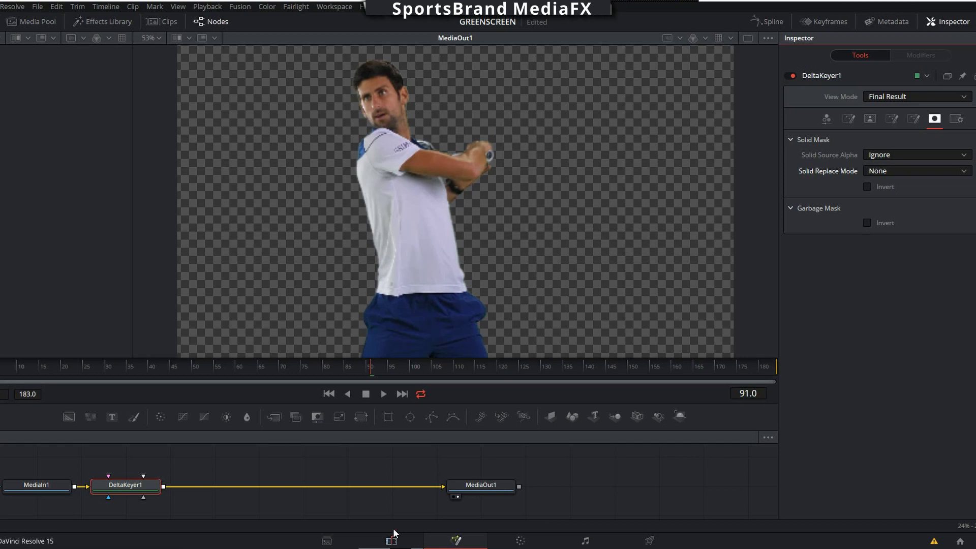
Return to the Edit page and examine the keyed NOVAKJ.mov edges closely against the solid color background
scroll(492, 233, down, 2)
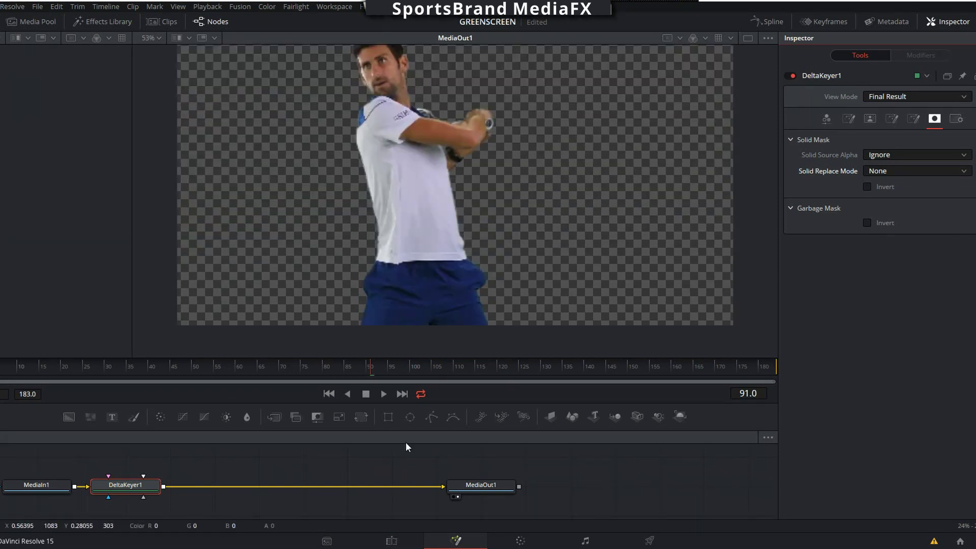
click(394, 539)
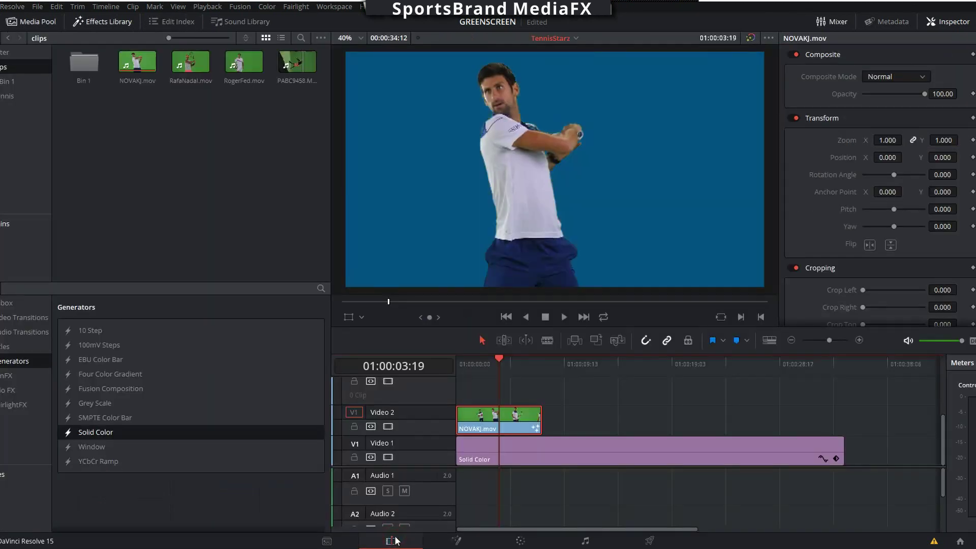
scroll(618, 136, up, 6)
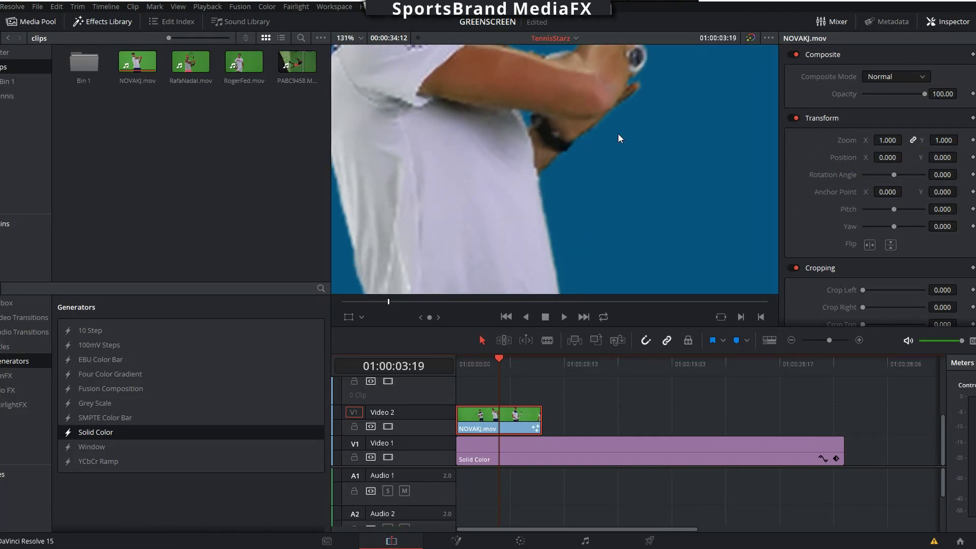
scroll(597, 168, down, 6)
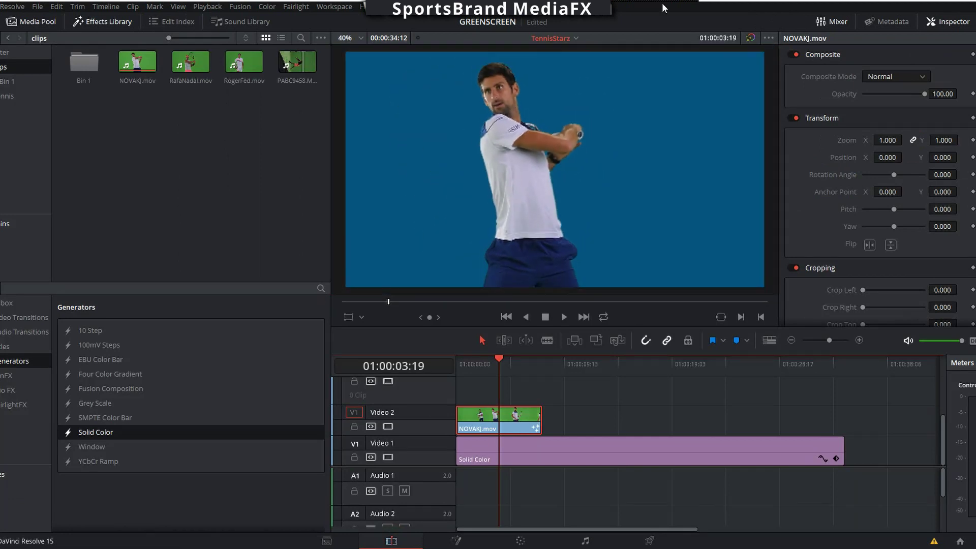
Turn Proxy Mode off and inspect the keyed player's edges and shirt detail at full resolution
click(207, 7)
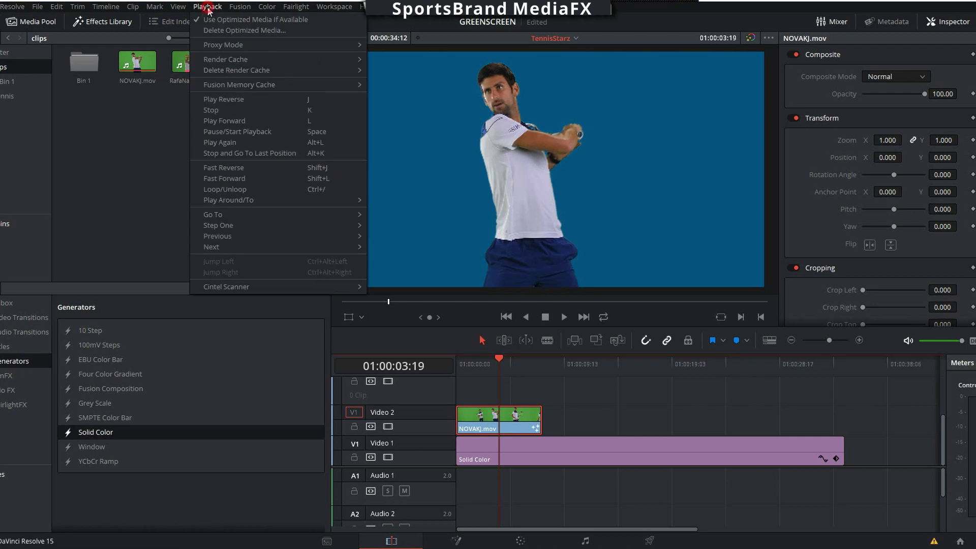
mouse_move(240, 45)
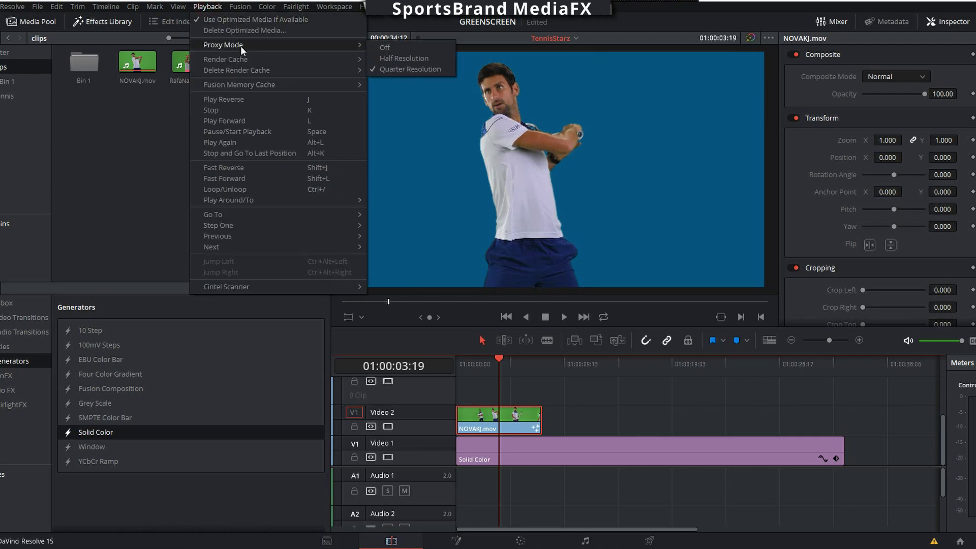
click(382, 45)
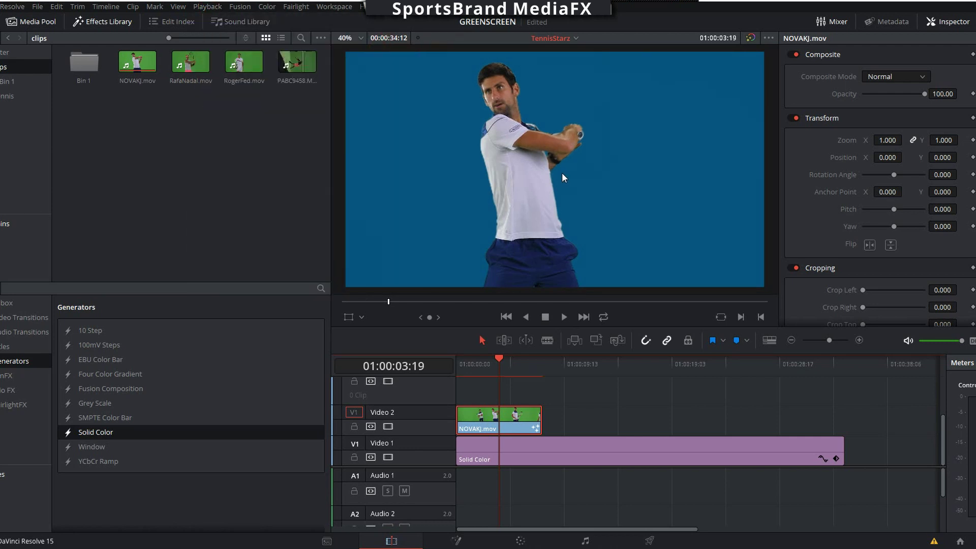
scroll(560, 168, up, 5)
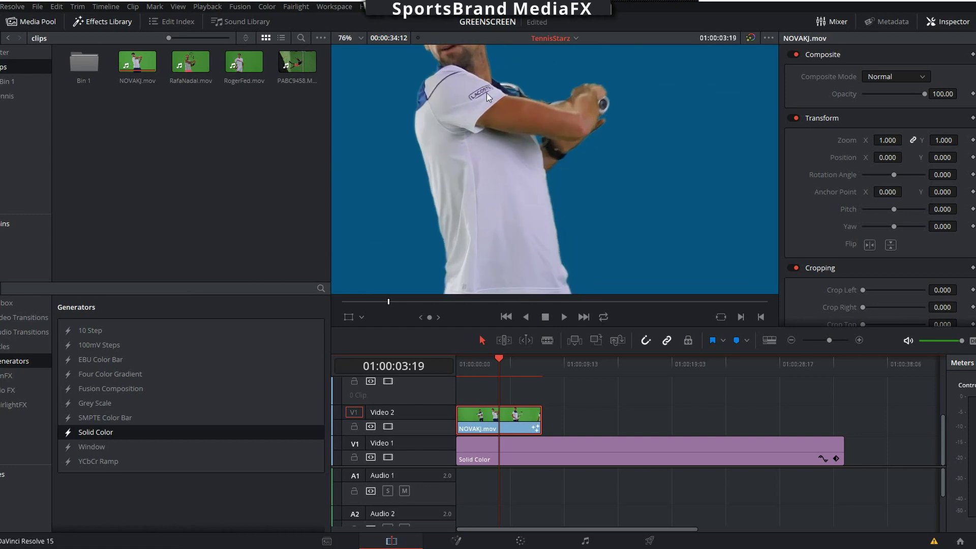
scroll(486, 92, up, 2)
scroll(485, 92, down, 5)
scroll(486, 93, down, 3)
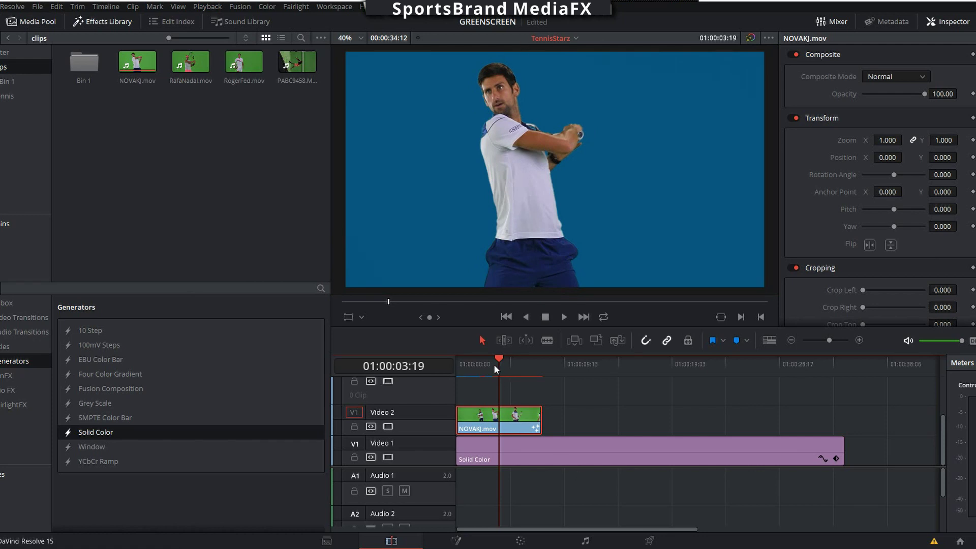
Play back the keyed NOVAKJ.mov clip over the solid color, then return the playhead to 01:00:02:16
drag(496, 365, 489, 365)
click(564, 316)
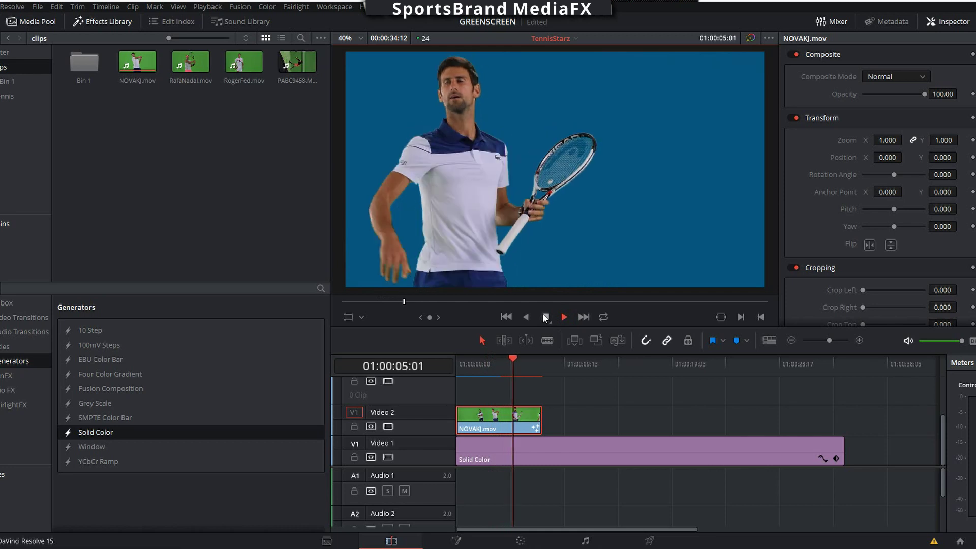
key(space)
click(486, 362)
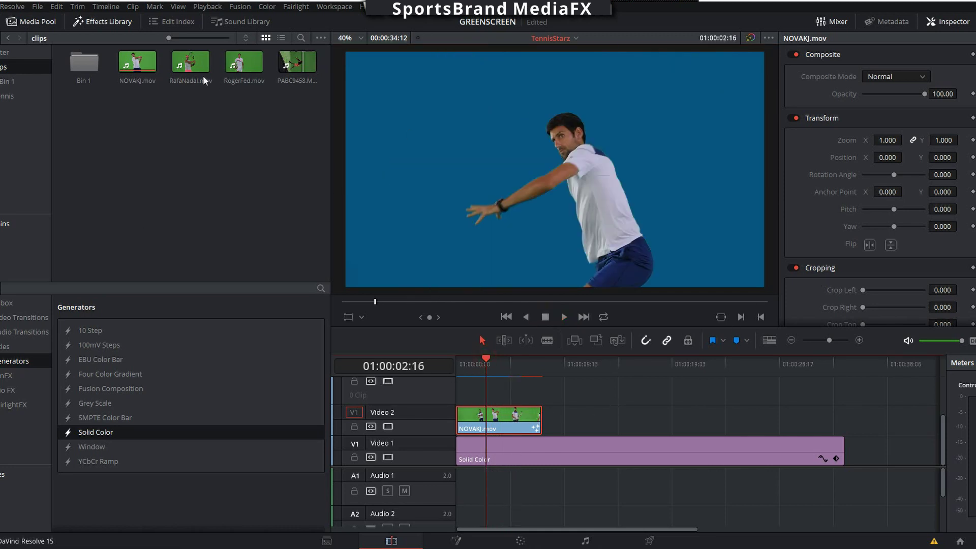
Add RafaNadal.mov to Video 3 overlapping the end of NOVAKJ.mov, and place the playhead within it at 01:00:08:18
click(188, 63)
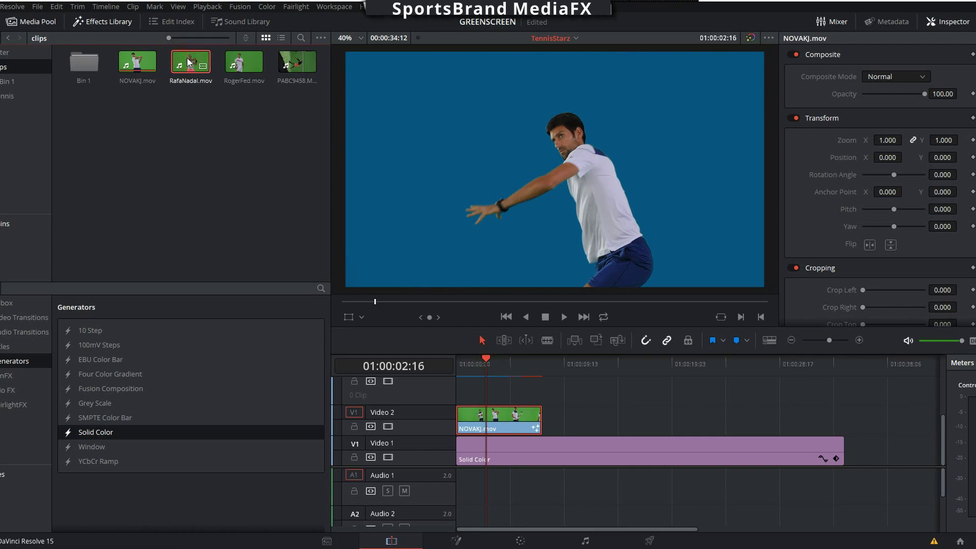
drag(188, 63, 501, 363)
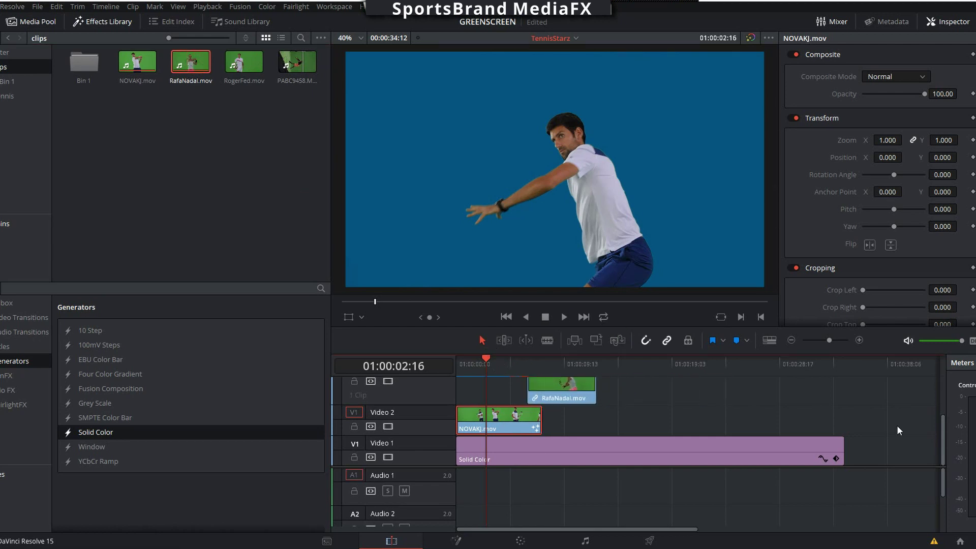
drag(944, 432, 939, 408)
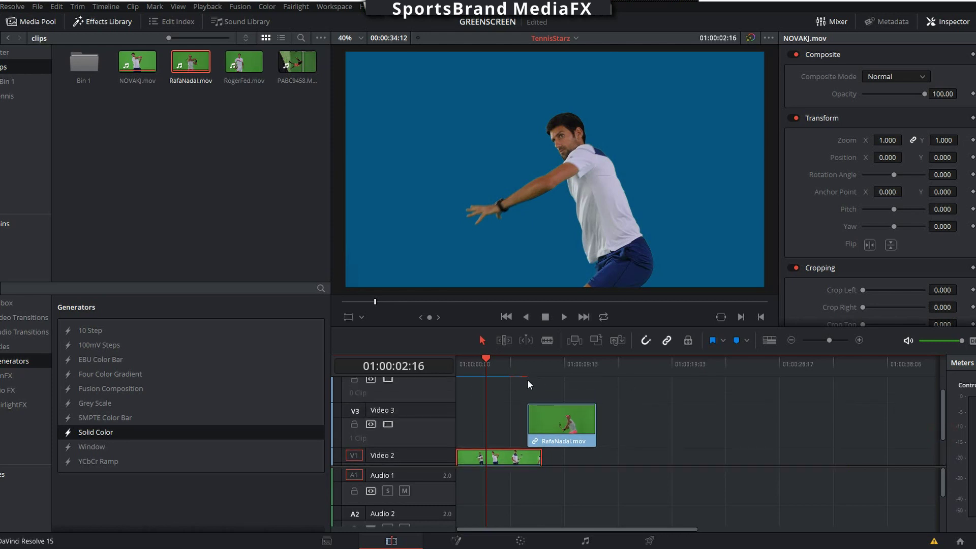
click(540, 364)
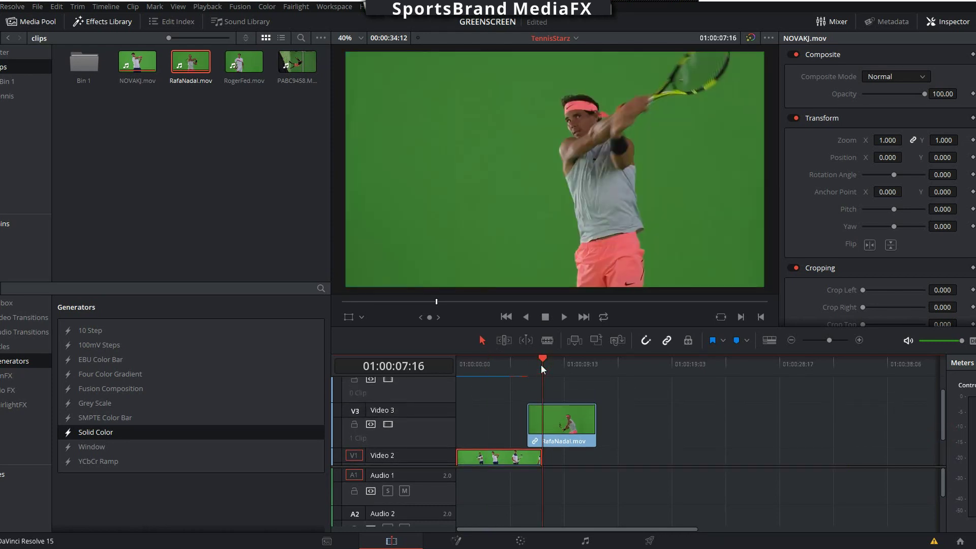
click(555, 364)
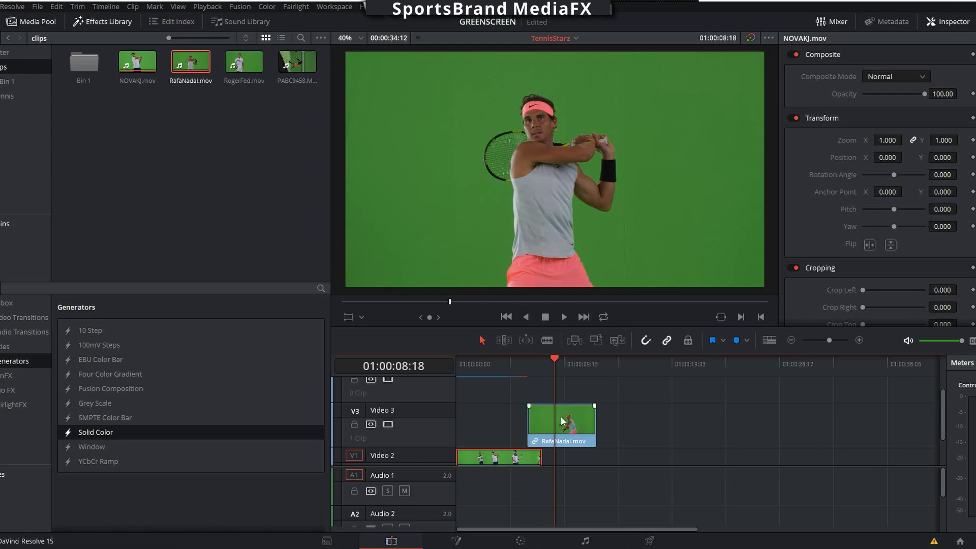
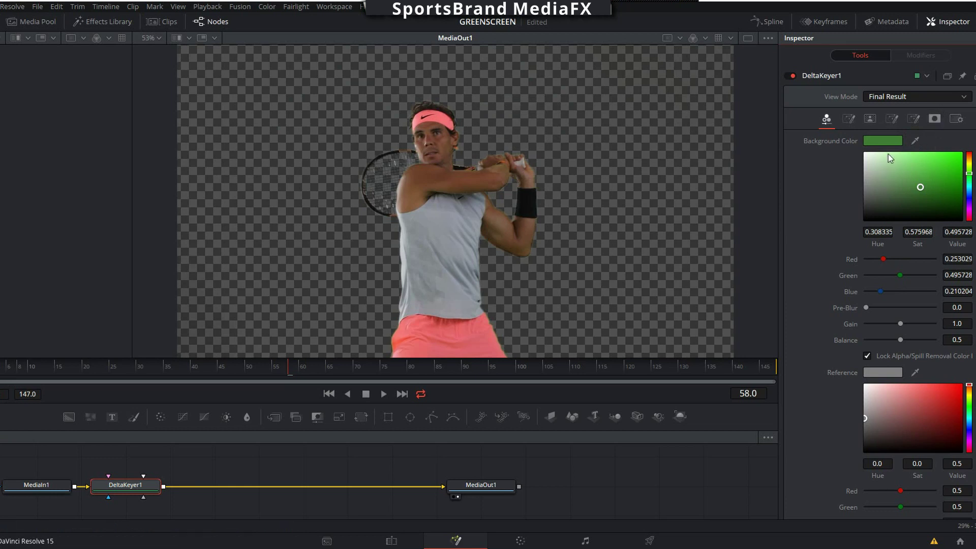
View the RafaNadal.mov Delta Keyer as Matte and set its matte threshold to 0.094 low and 0.828 high
click(896, 97)
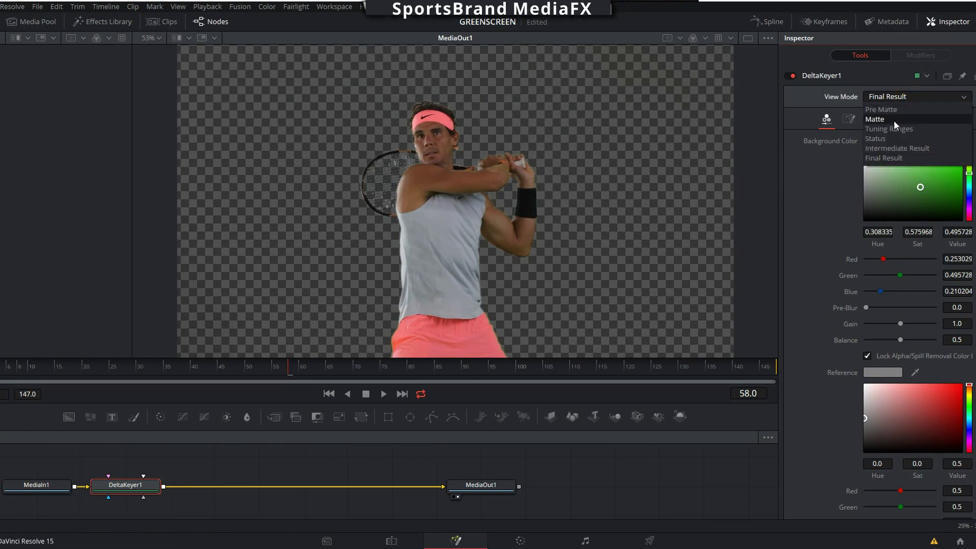
click(893, 120)
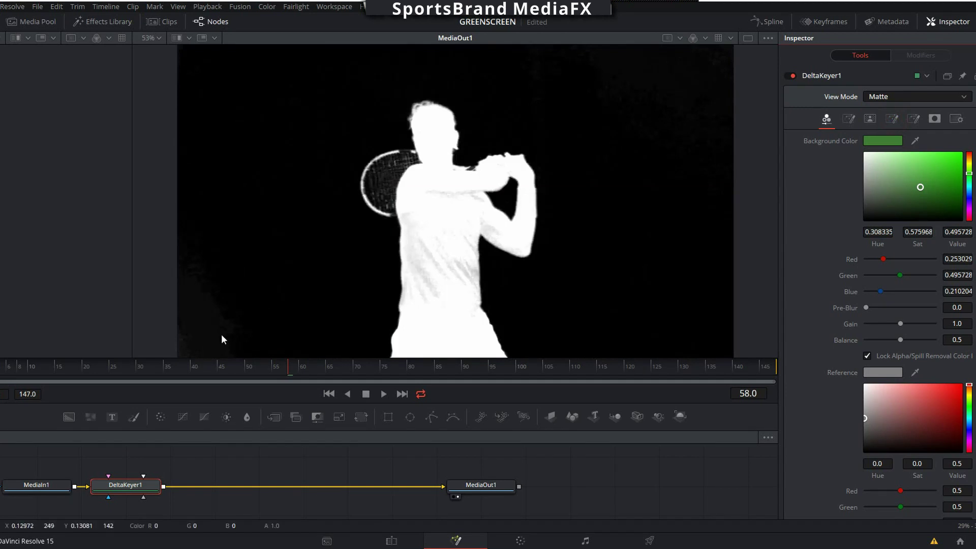
click(875, 120)
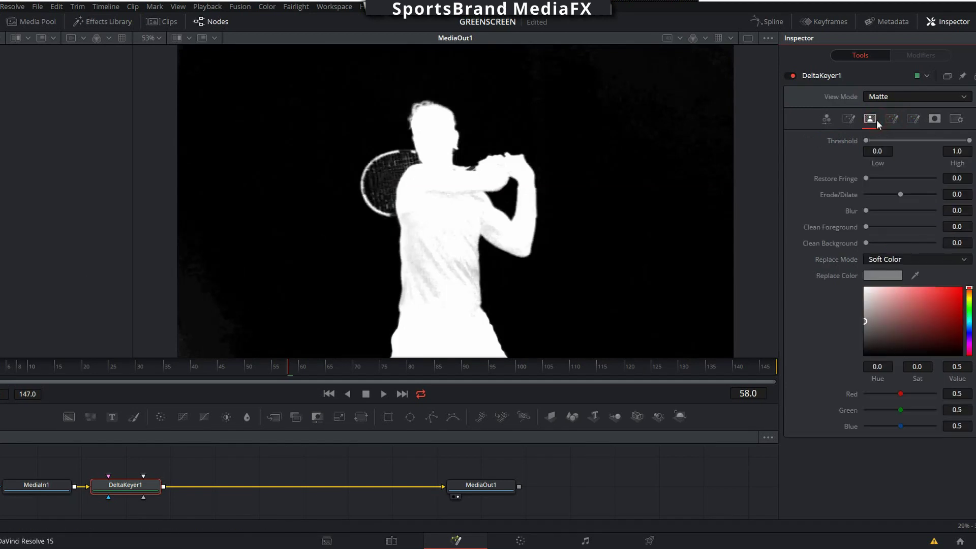
drag(864, 141, 866, 141)
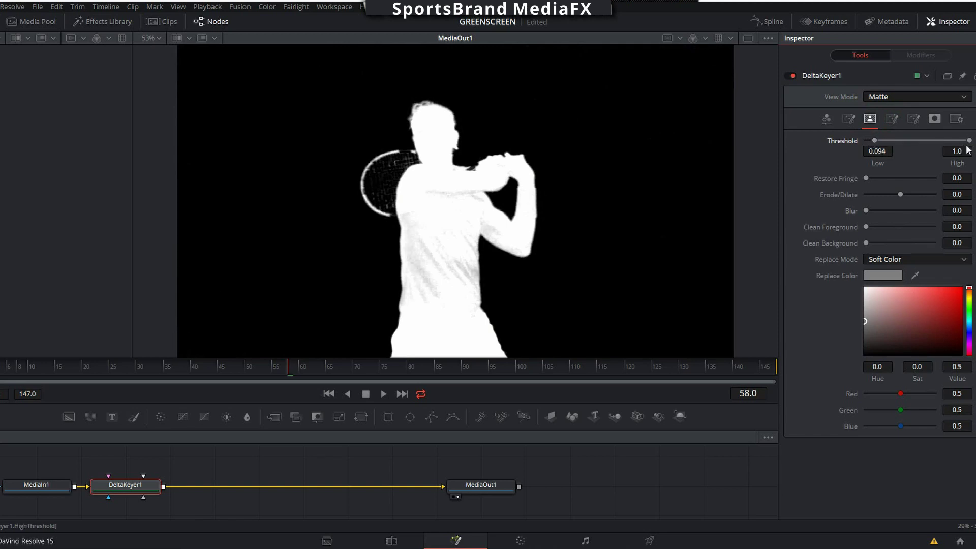
drag(969, 141, 952, 143)
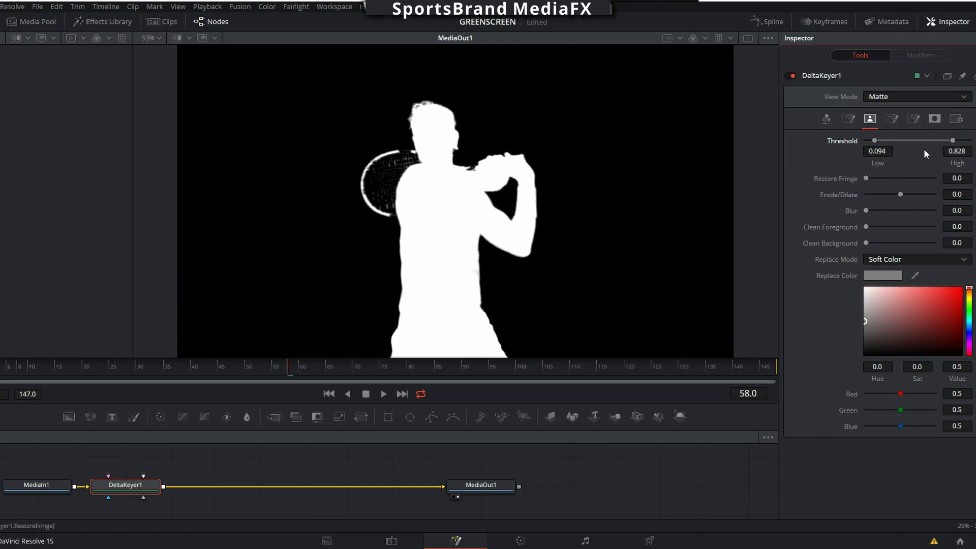
Set the RafaNadal.mov Delta Keyer's spill method to Medium and its view mode to Final Result
click(892, 118)
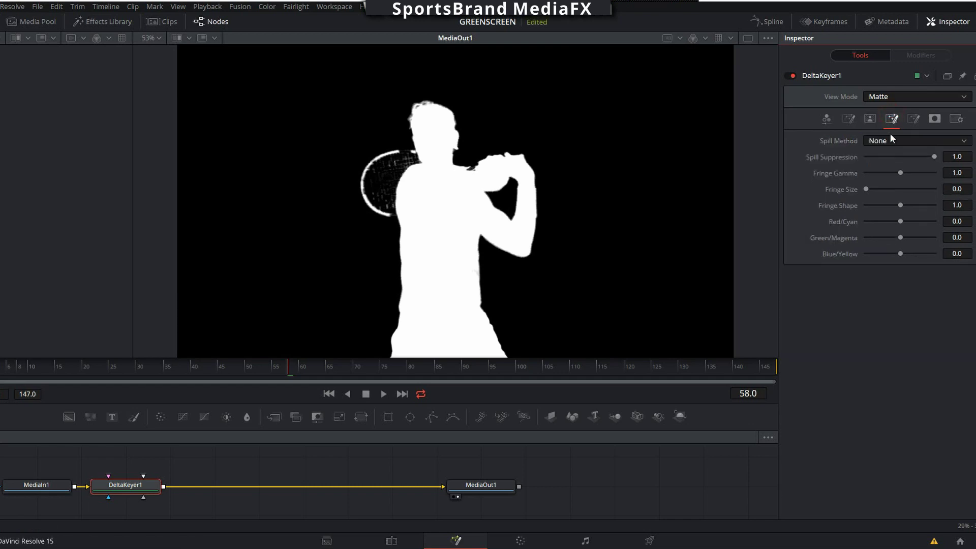
click(897, 142)
click(884, 173)
click(907, 96)
click(888, 158)
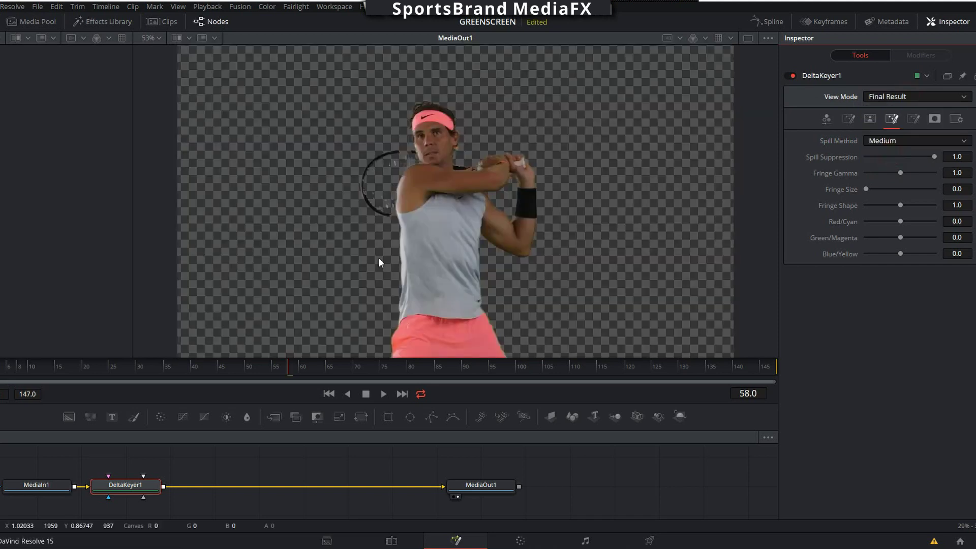
Return to the Edit page and play back the overlap between the two keyed players over the solid color
click(392, 541)
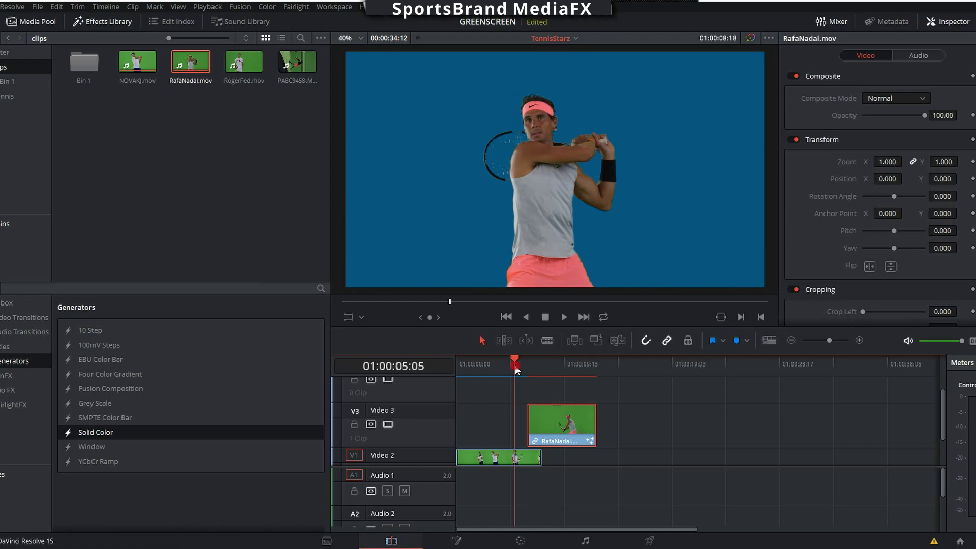
click(515, 365)
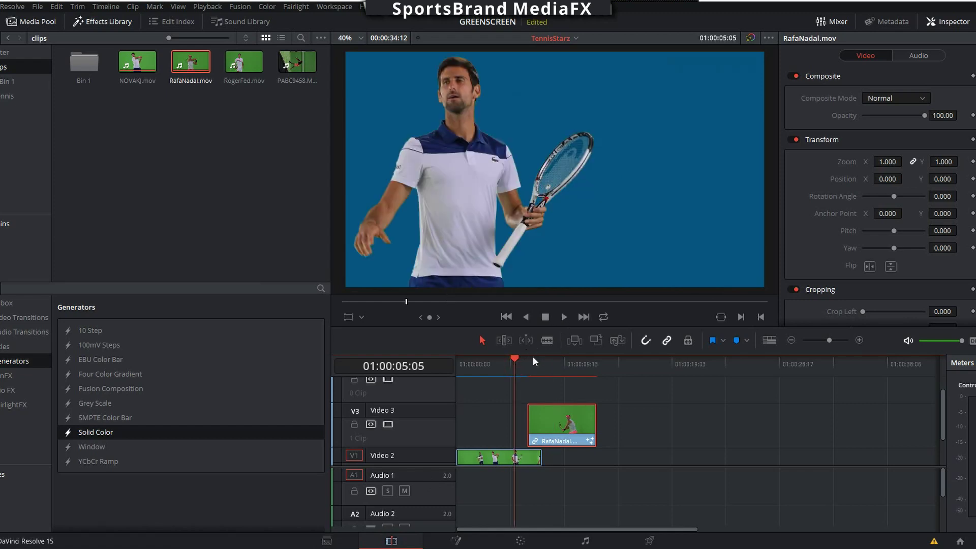
click(526, 361)
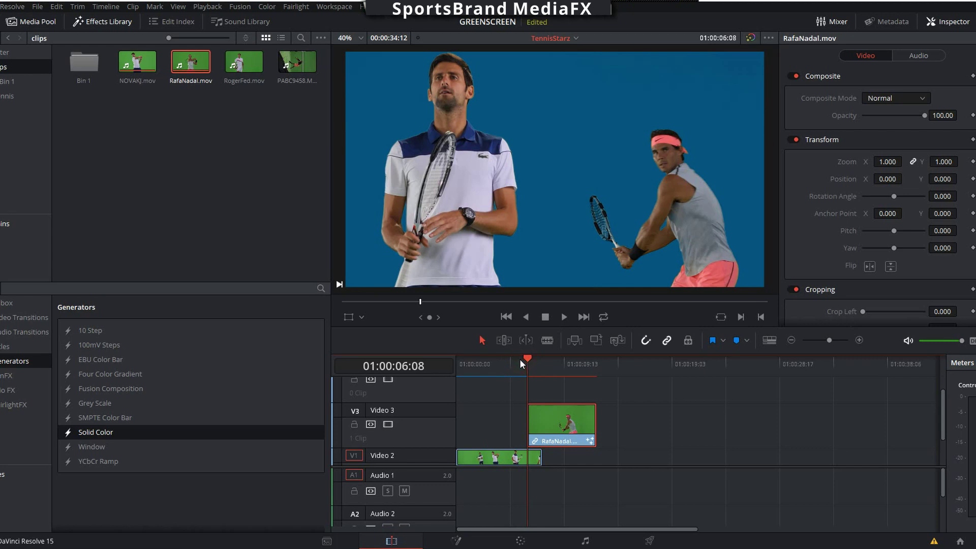
click(514, 362)
click(563, 317)
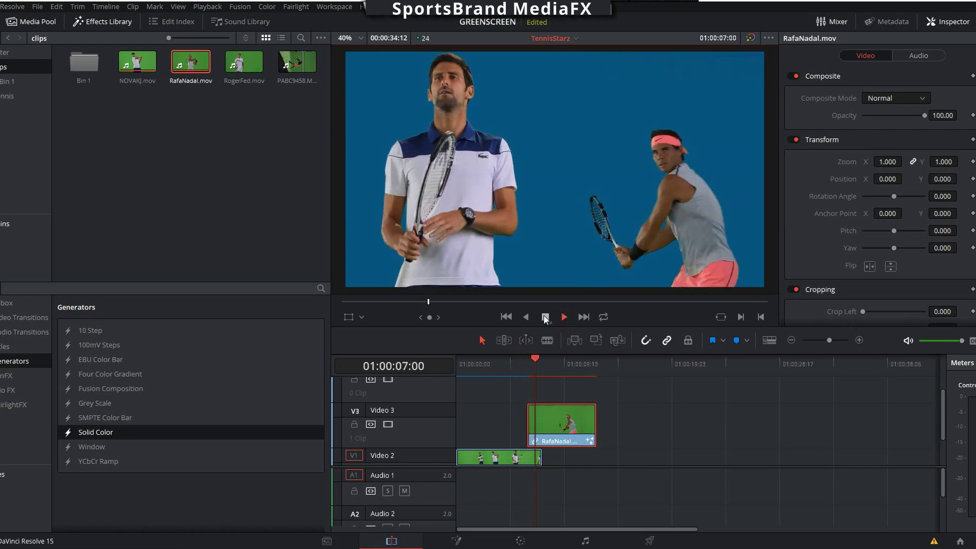
click(545, 318)
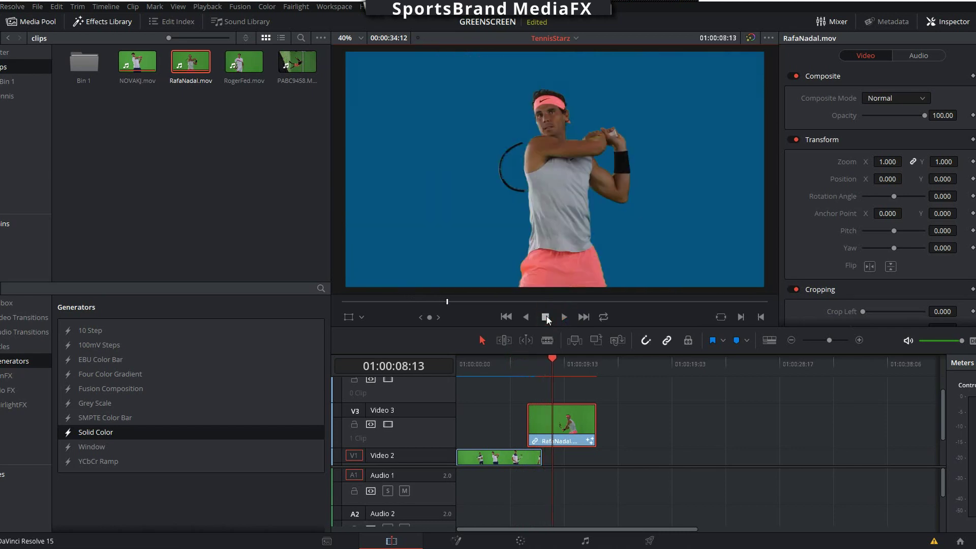
click(582, 363)
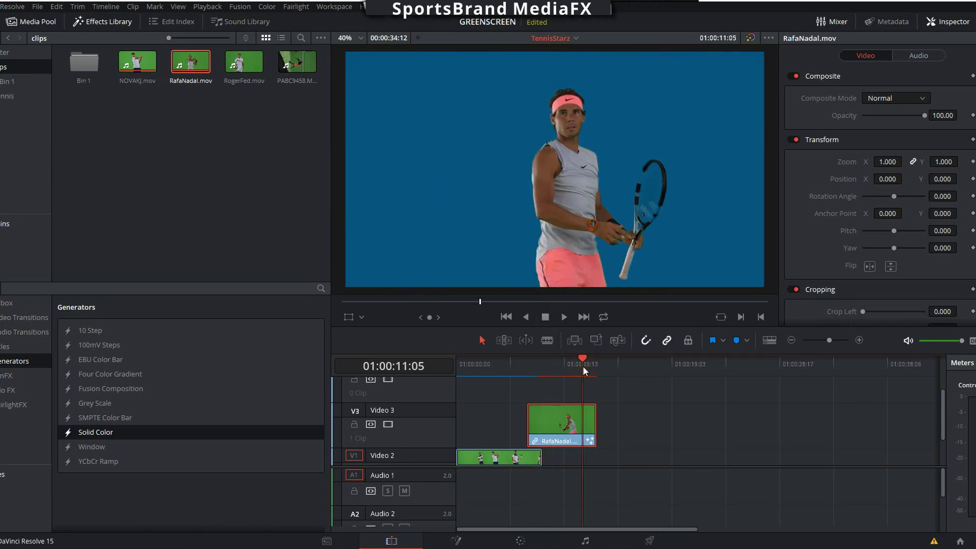
Add RogerFed.mov to Video 4 from 01:00:11:05, overlapping the end of RafaNadal.mov, and place the playhead within it at 01:00:15:07
click(236, 62)
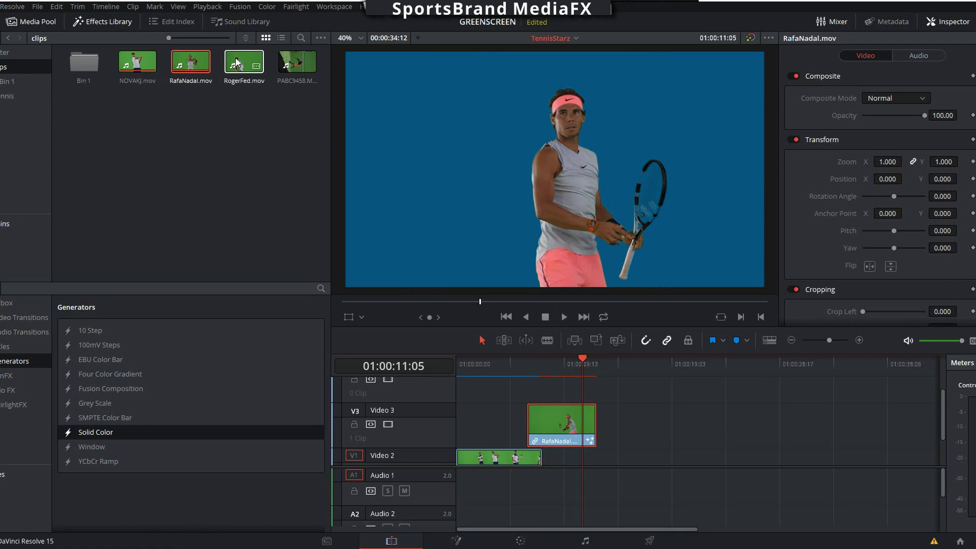
double_click(236, 62)
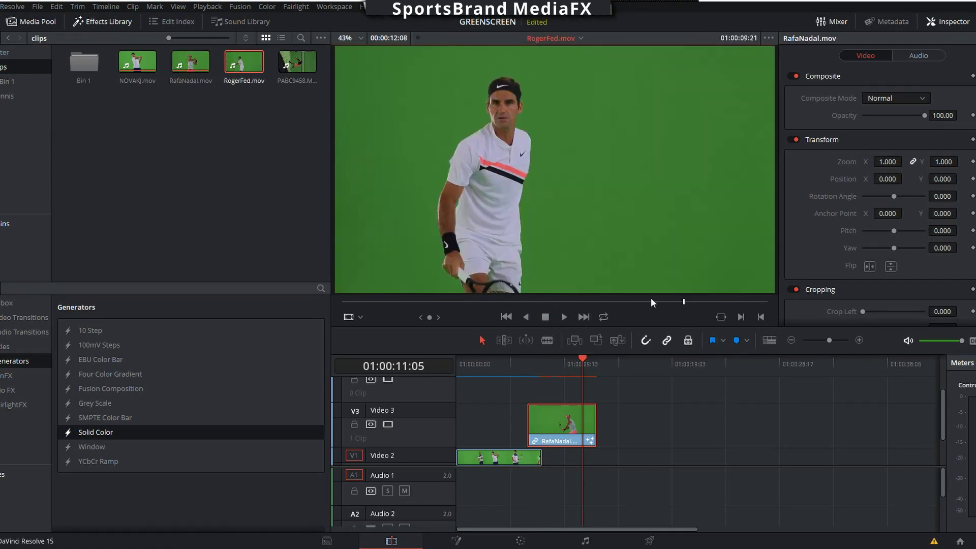
drag(542, 282, 583, 387)
click(596, 364)
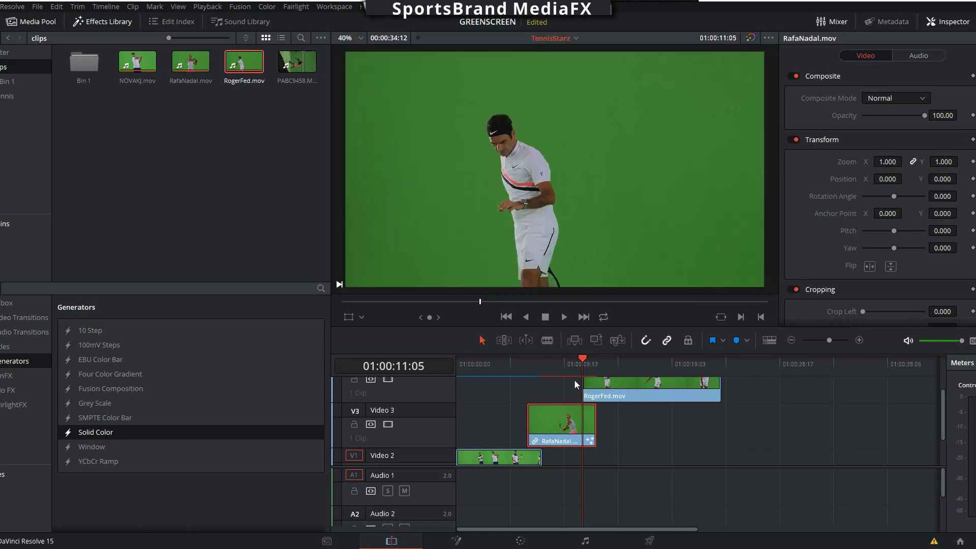
click(615, 364)
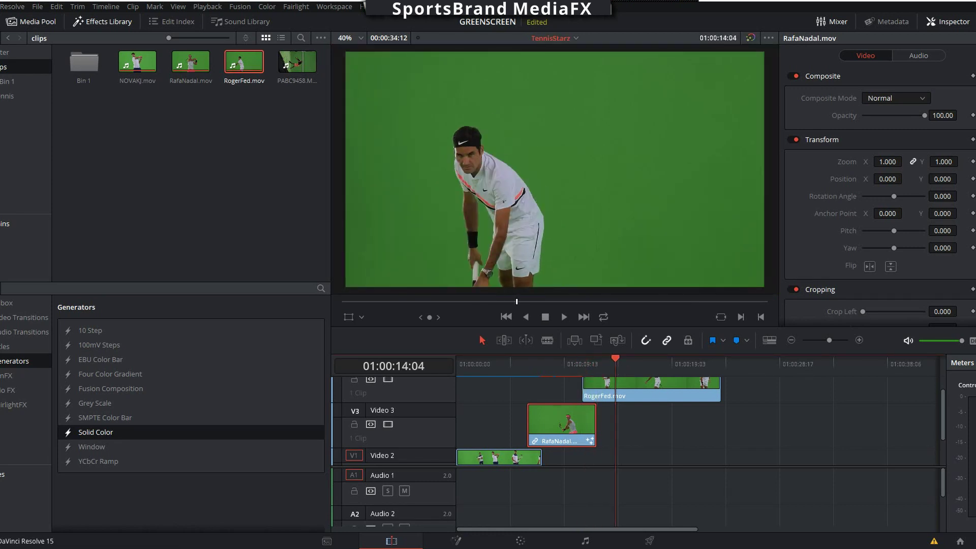
mouse_move(944, 407)
mouse_down()
mouse_move(950, 444)
mouse_move(943, 390)
mouse_up()
click(629, 365)
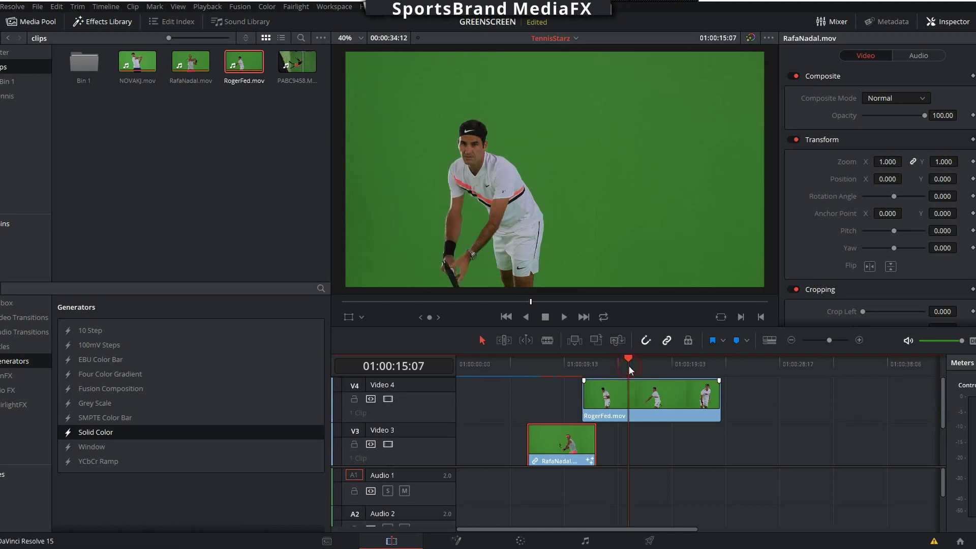
Add a Delta Keyer after RogerFed.mov's MediaIn1 node in Fusion and sample the green screen as its background color
click(642, 395)
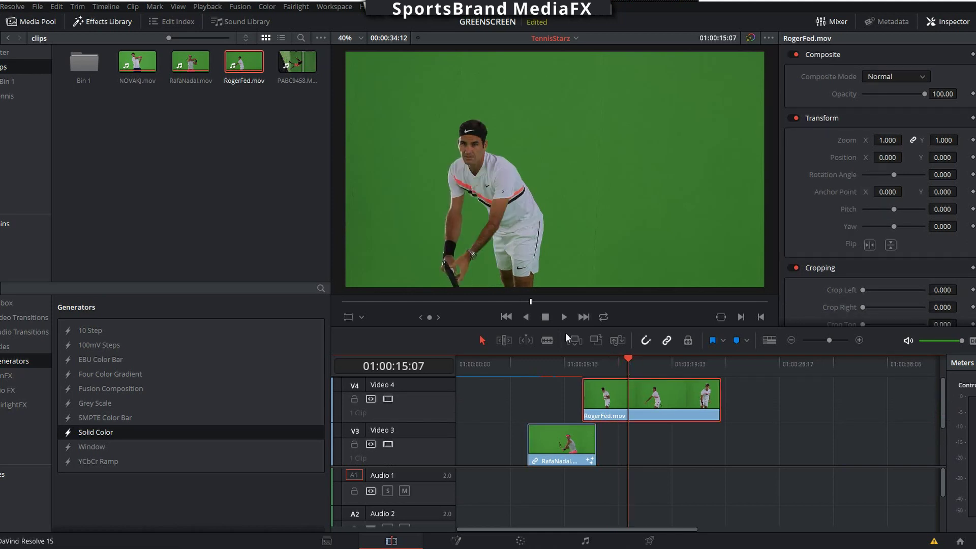
click(456, 540)
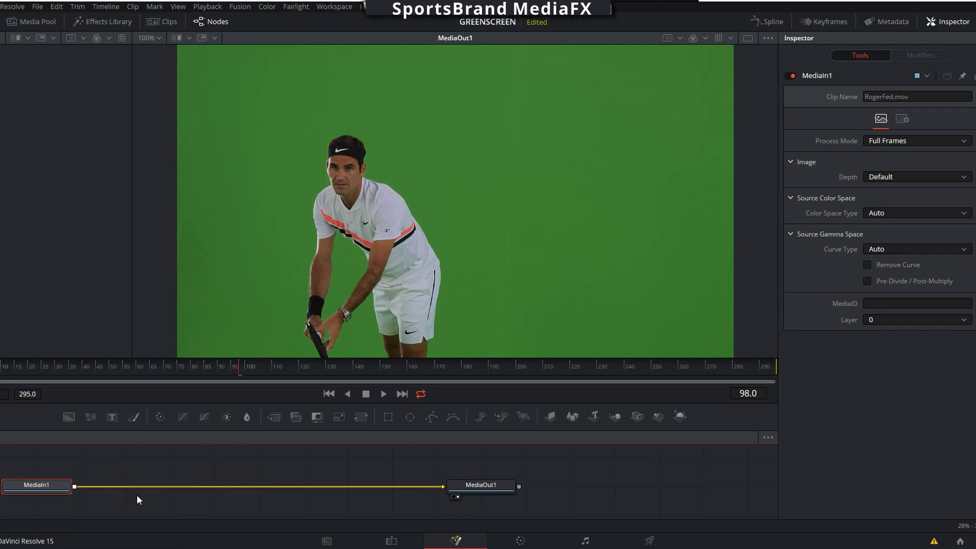
key(shift+space)
text(Delta Keyer)
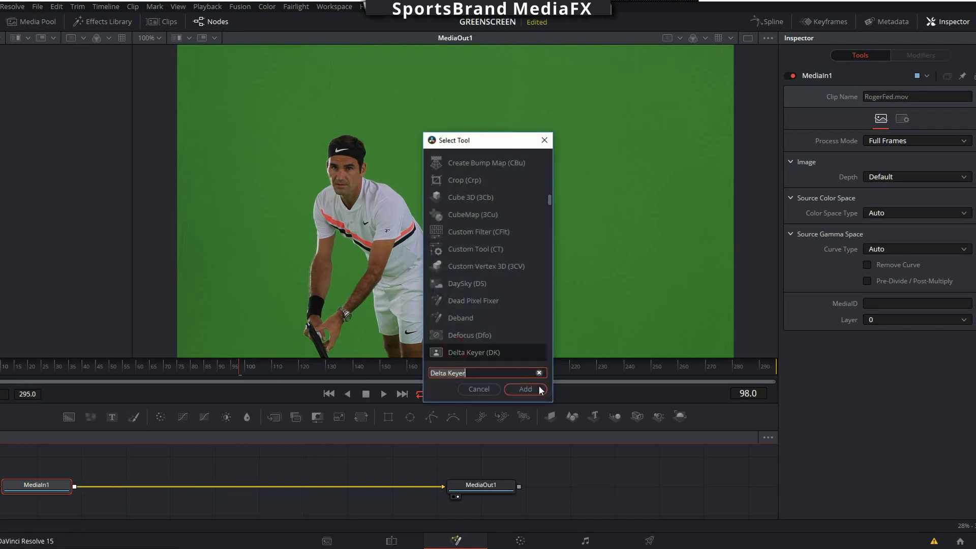
click(524, 390)
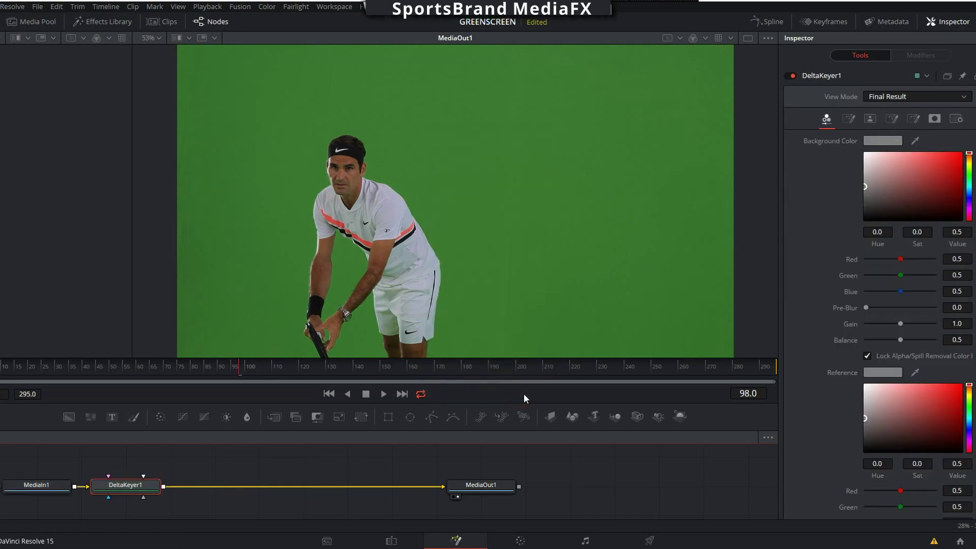
click(914, 141)
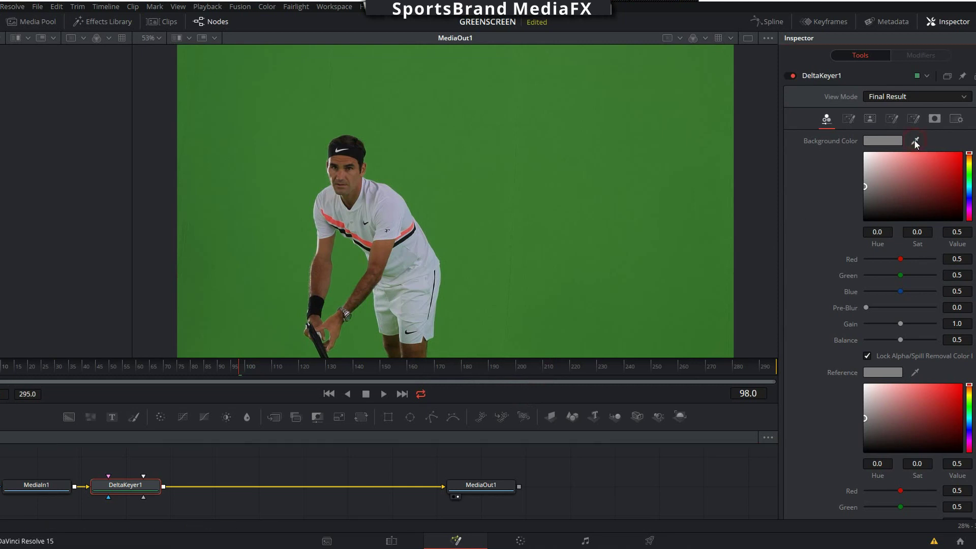
drag(914, 142, 388, 175)
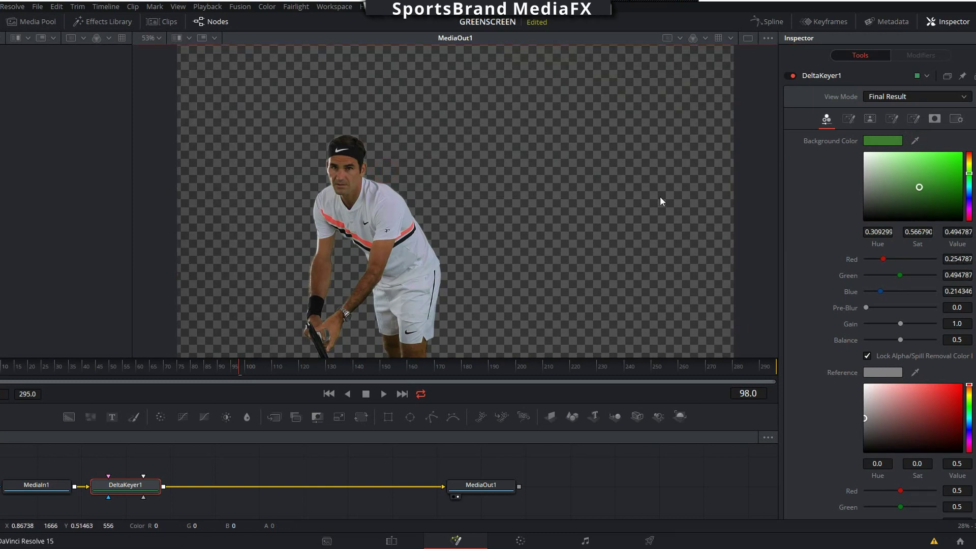
View the RogerFed.mov Delta Keyer as Matte and set its matte threshold to 0.094 low and 0.472 high
click(894, 96)
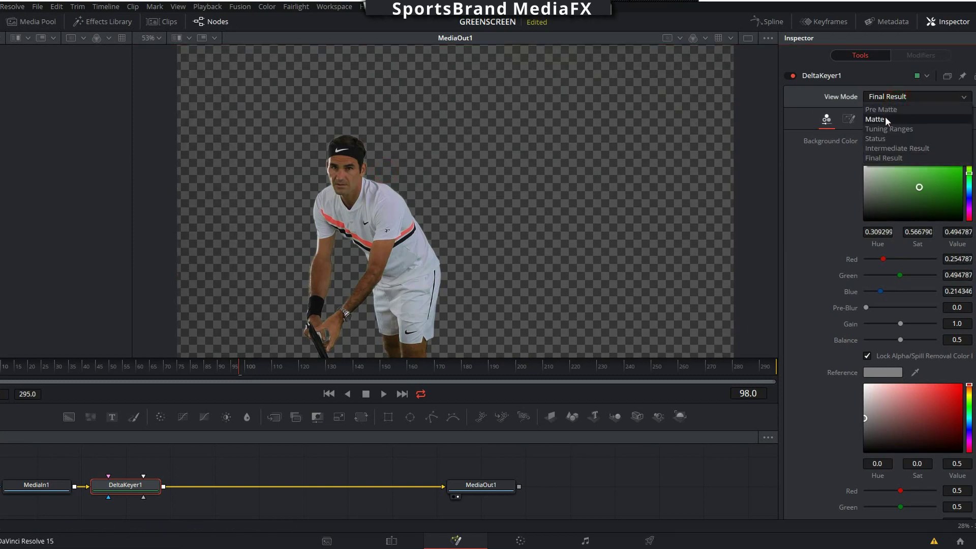
click(886, 116)
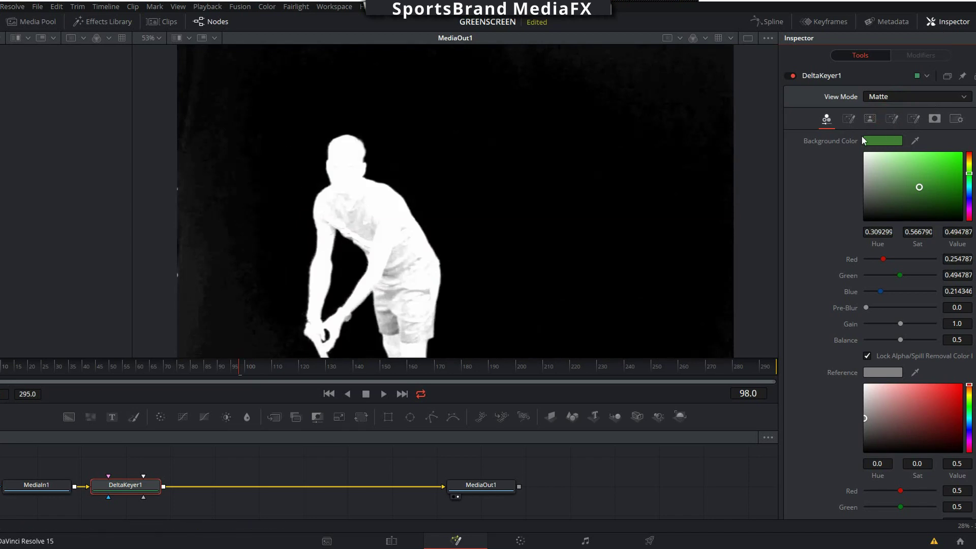
click(868, 120)
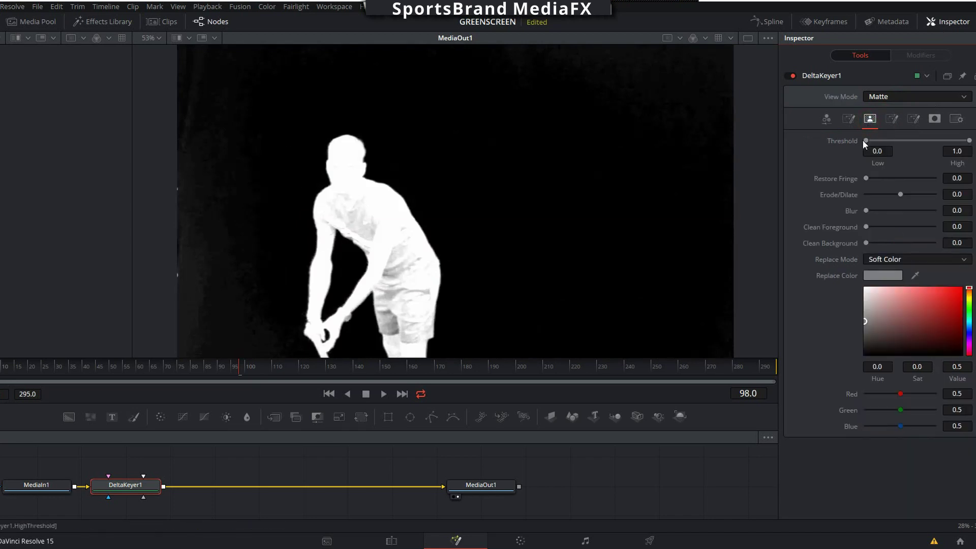
drag(865, 140, 870, 138)
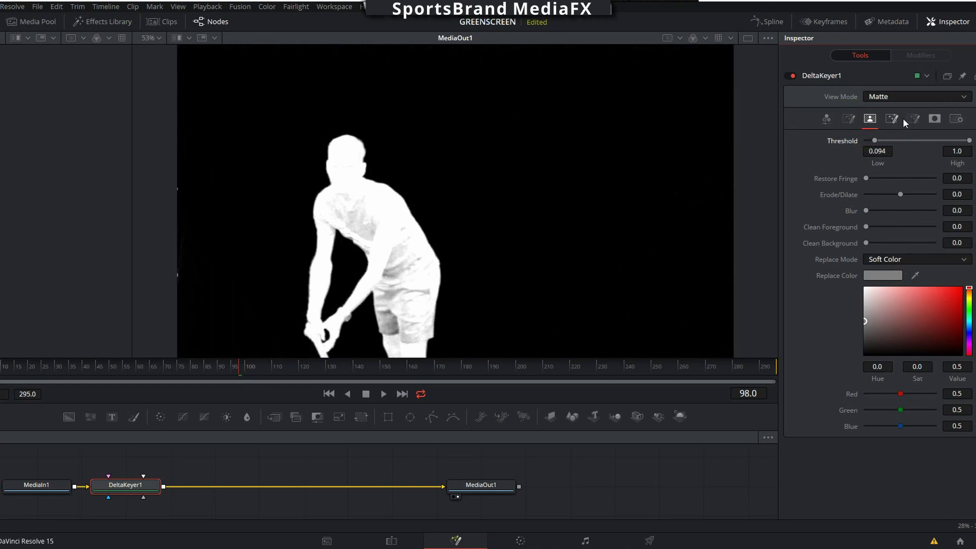
drag(970, 145, 917, 134)
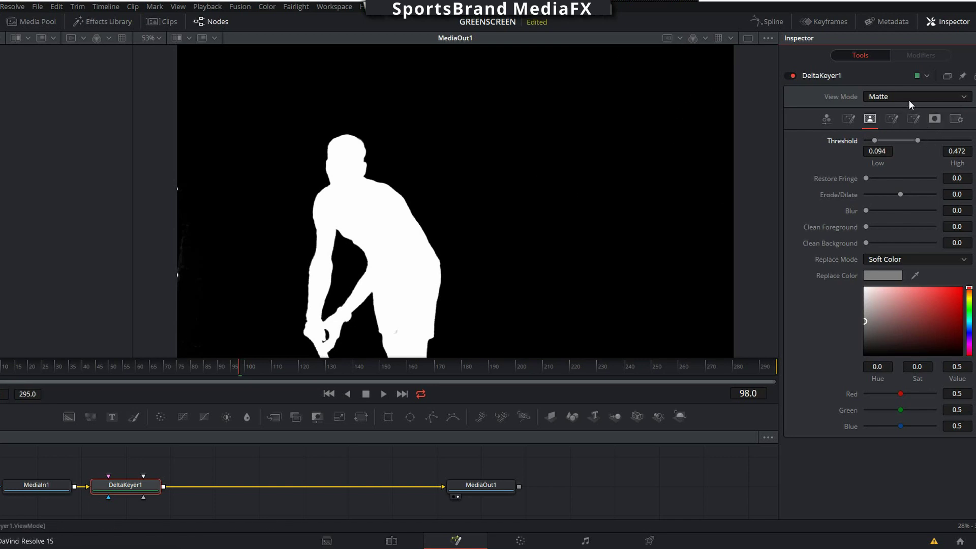
Set the RogerFed.mov Delta Keyer's spill method to Medium and its view mode to Final Result
click(891, 119)
click(889, 143)
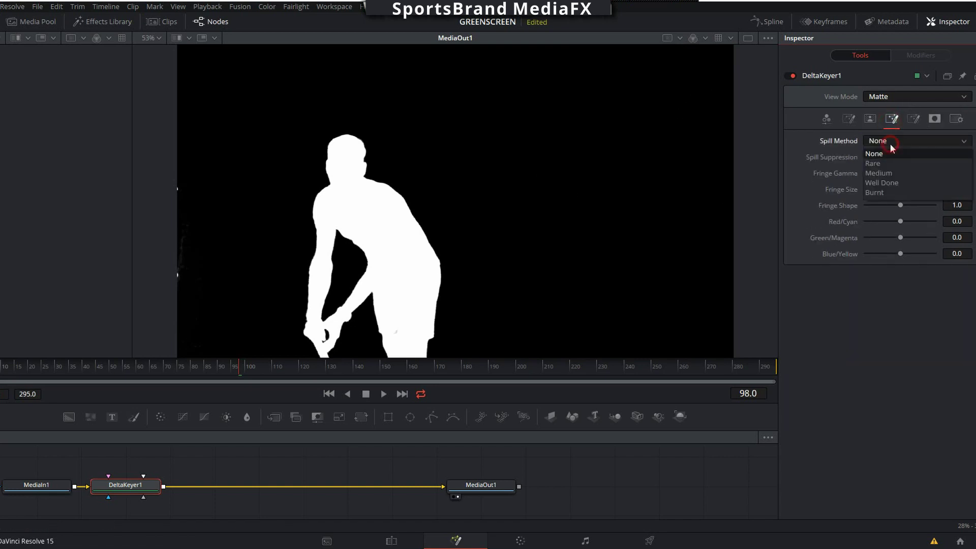
click(882, 174)
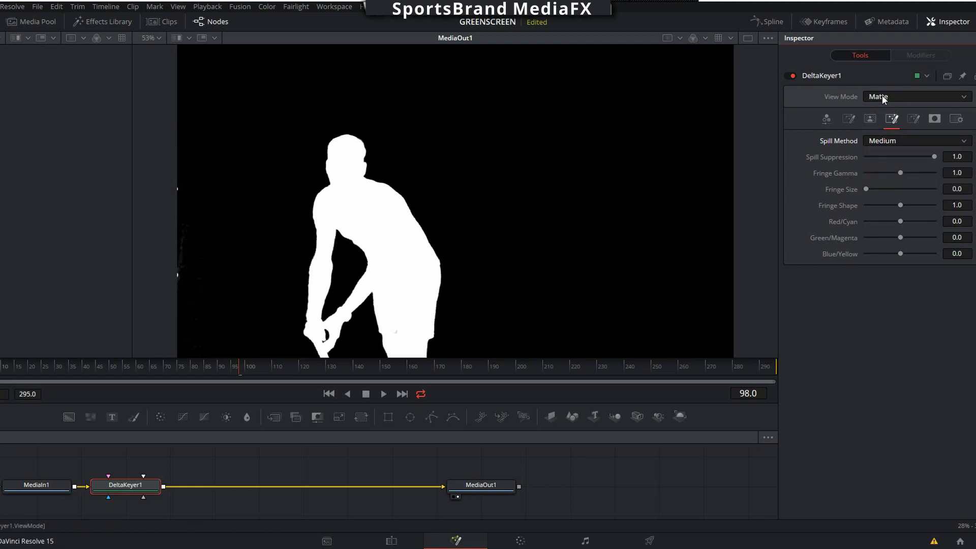
click(878, 97)
click(877, 158)
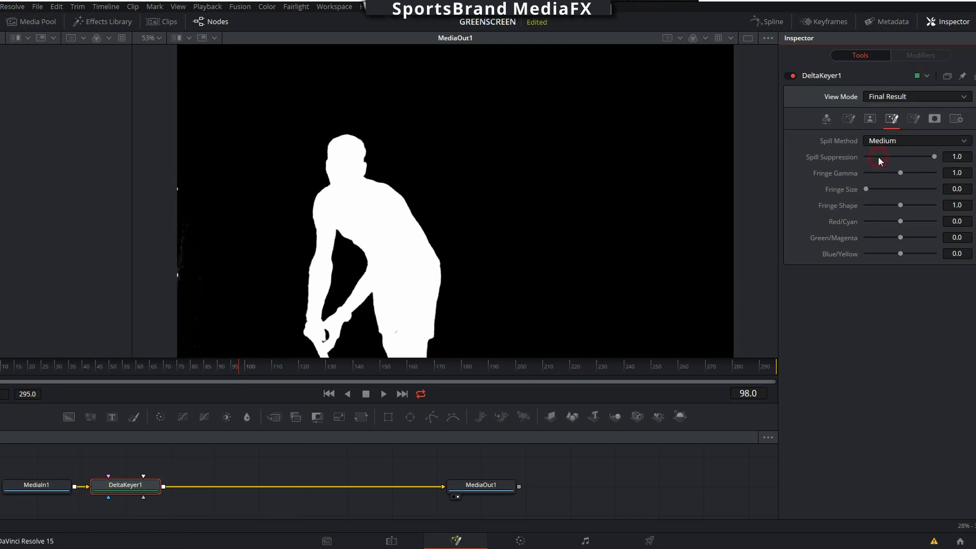
Return to the Edit page and play back the overlap of RafaNadal.mov and RogerFed.mov, stopping at 01:00:20:03
click(392, 541)
drag(629, 359, 566, 360)
click(564, 317)
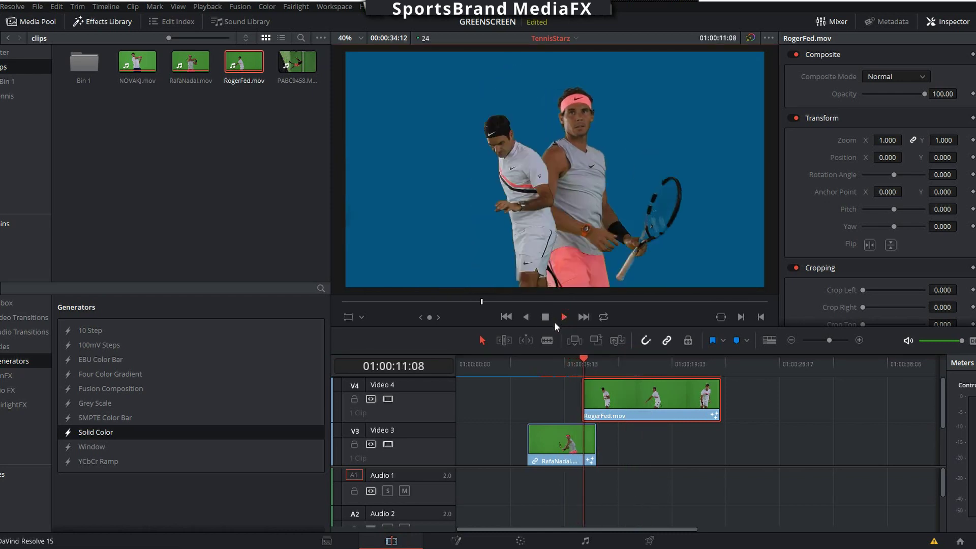
click(546, 318)
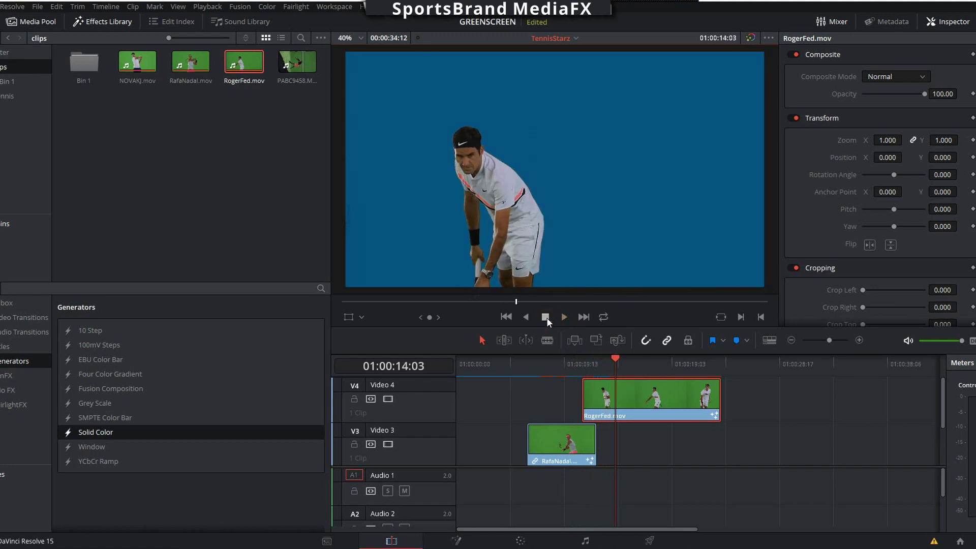
click(563, 317)
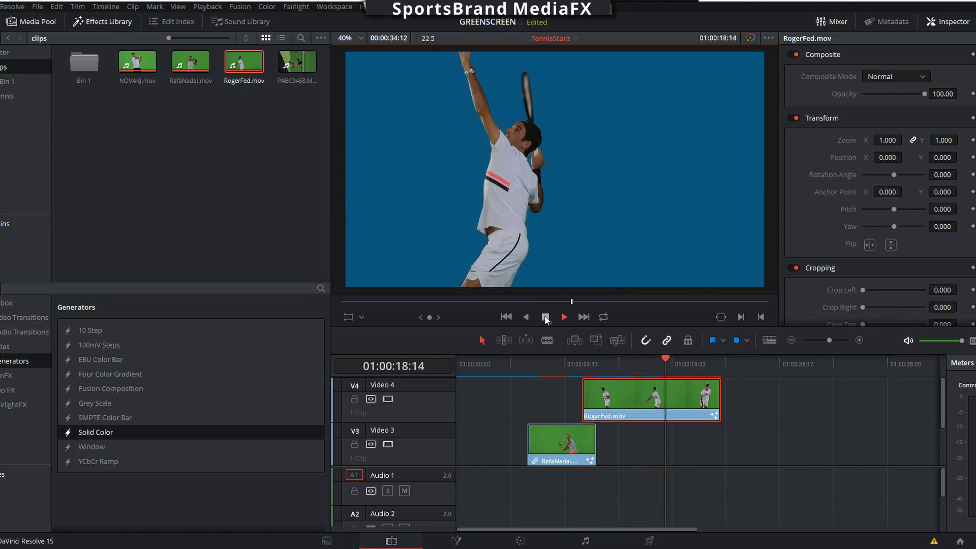
click(545, 317)
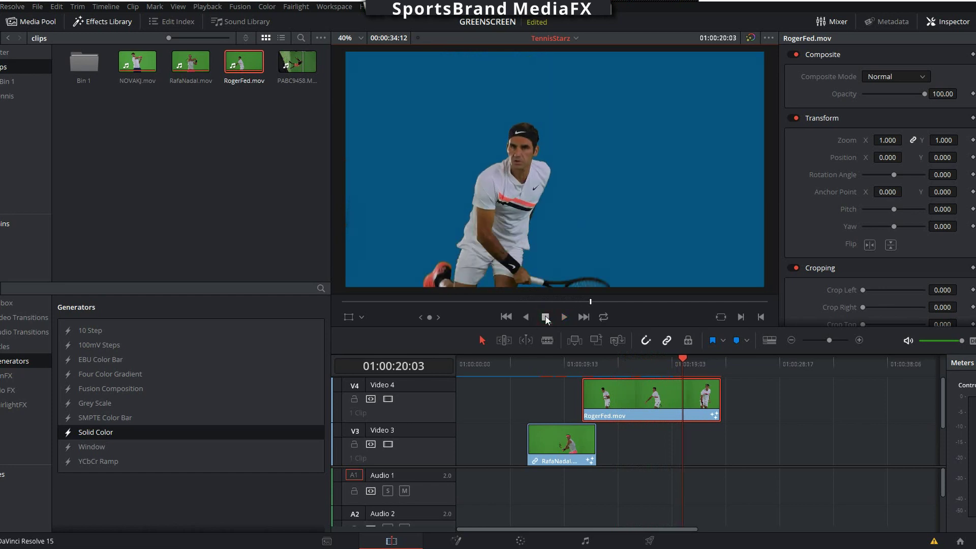
Trim the ends of RogerFed.mov and the Solid Color clip to the playhead at 01:00:20:03
drag(721, 399, 682, 399)
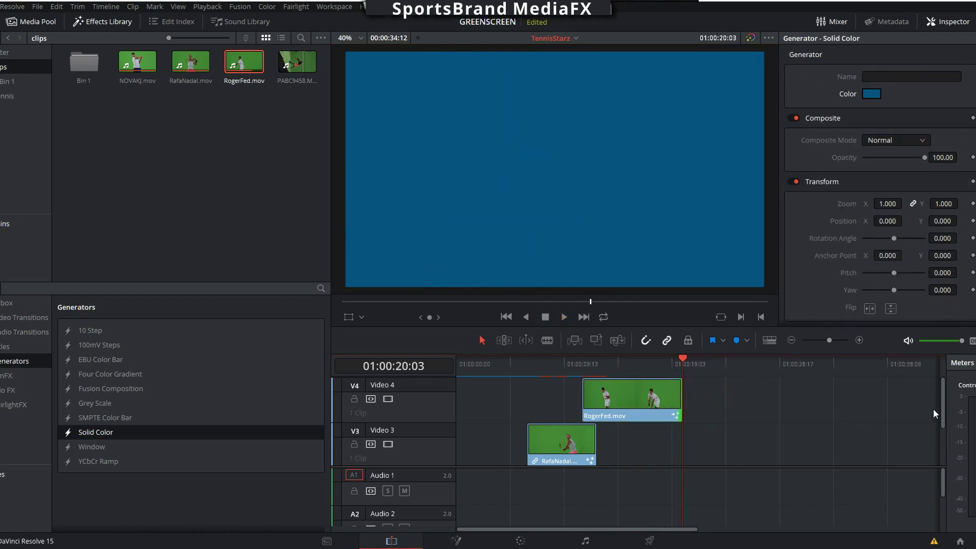
drag(941, 405, 948, 452)
drag(844, 450, 681, 451)
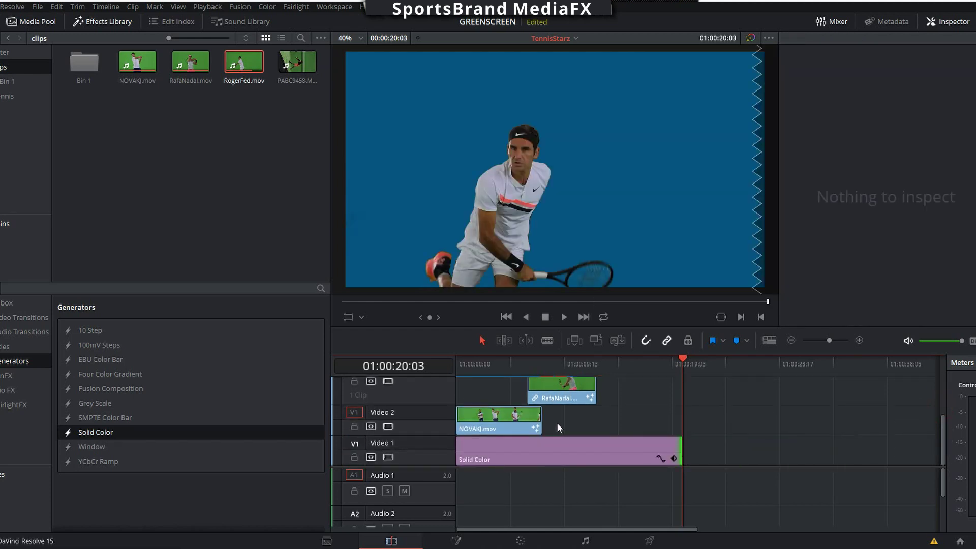
Select NOVAKJ.mov at 01:00:02:18 and add a second node in series after node 01 on the Color page
click(487, 362)
click(498, 421)
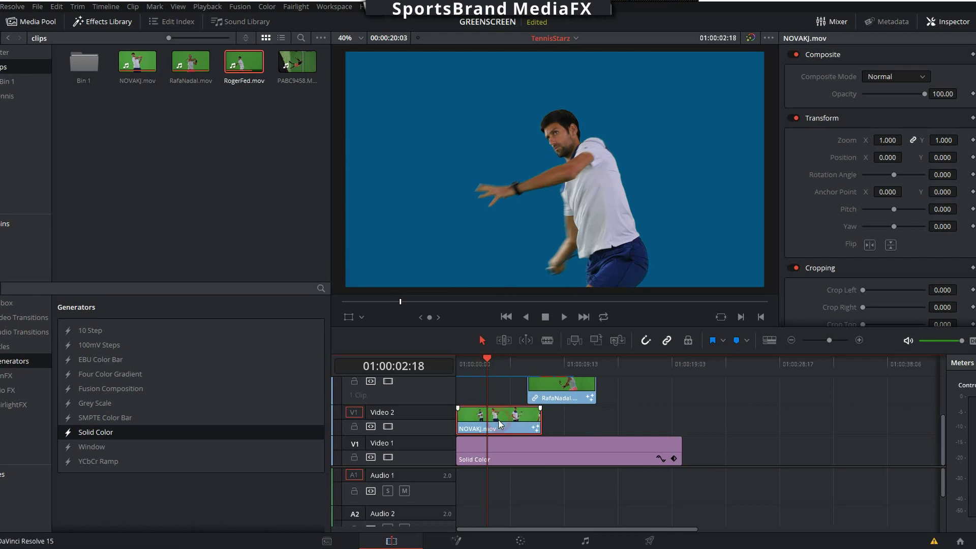
click(519, 542)
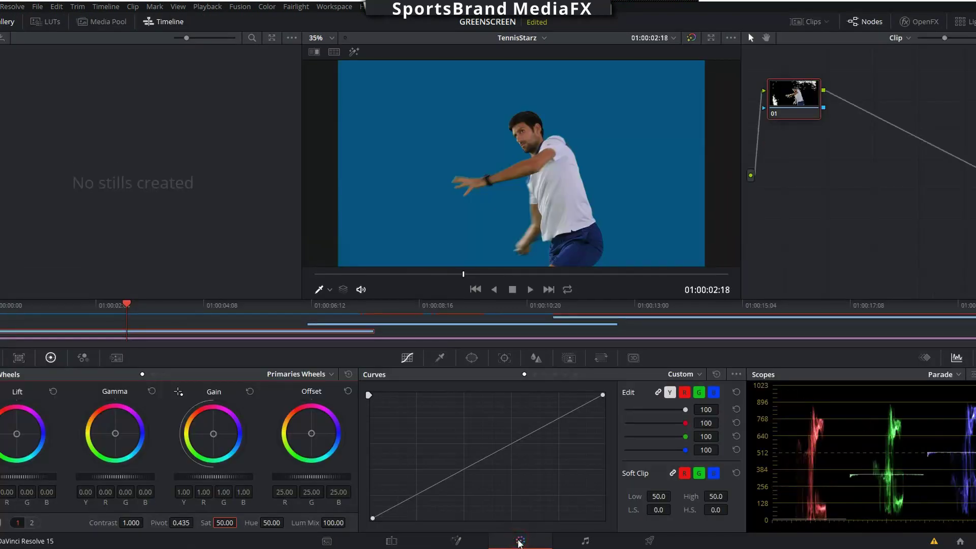
right_click(814, 97)
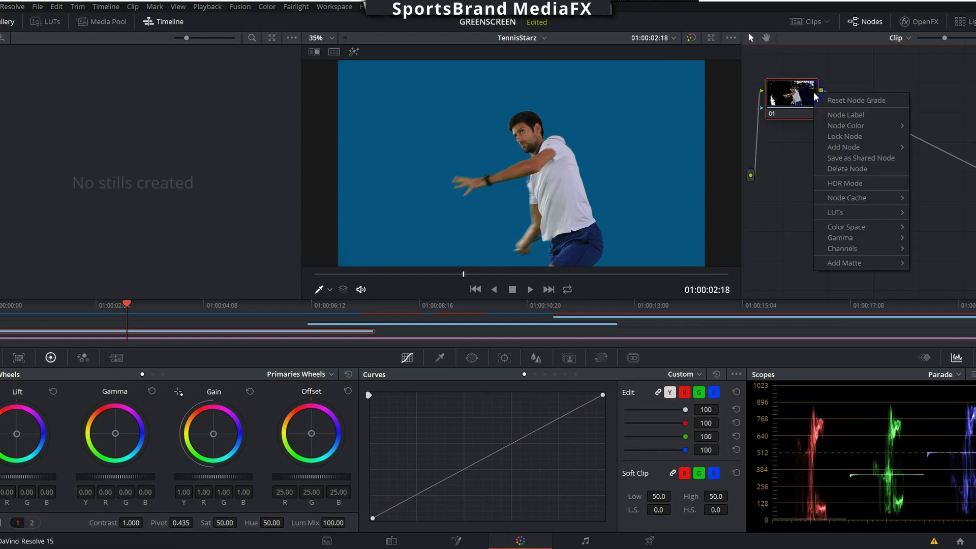
mouse_move(846, 125)
mouse_move(856, 150)
click(936, 150)
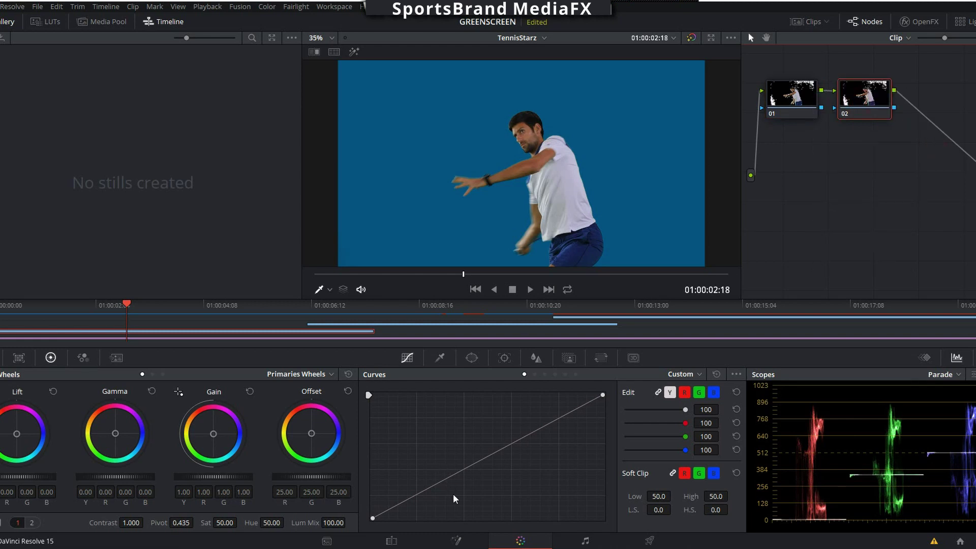
Set the saturation of NOVAKJ.mov's node 02 to 40, raise its gain to 1.06 and adjust its gamma
click(226, 524)
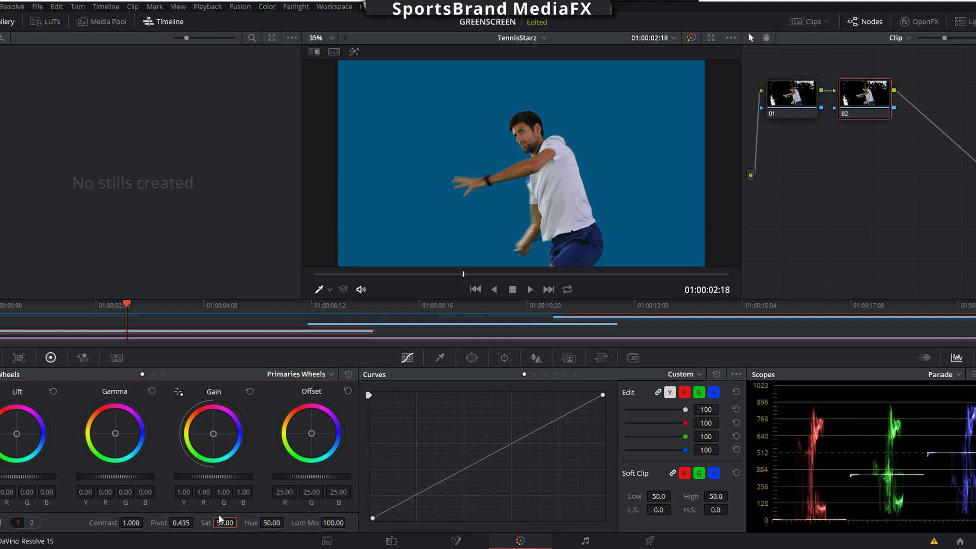
text(40)
key(Return)
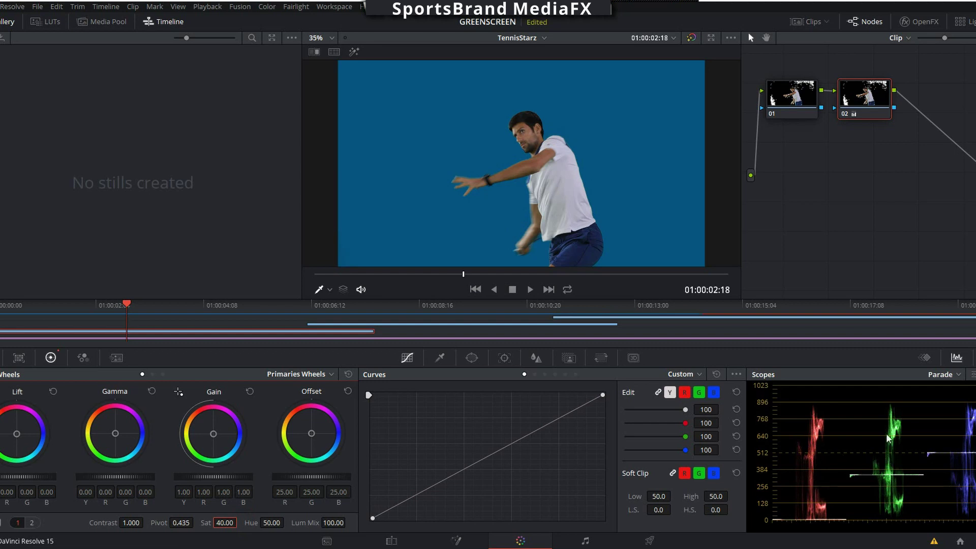
drag(209, 476, 235, 476)
drag(127, 478, 121, 477)
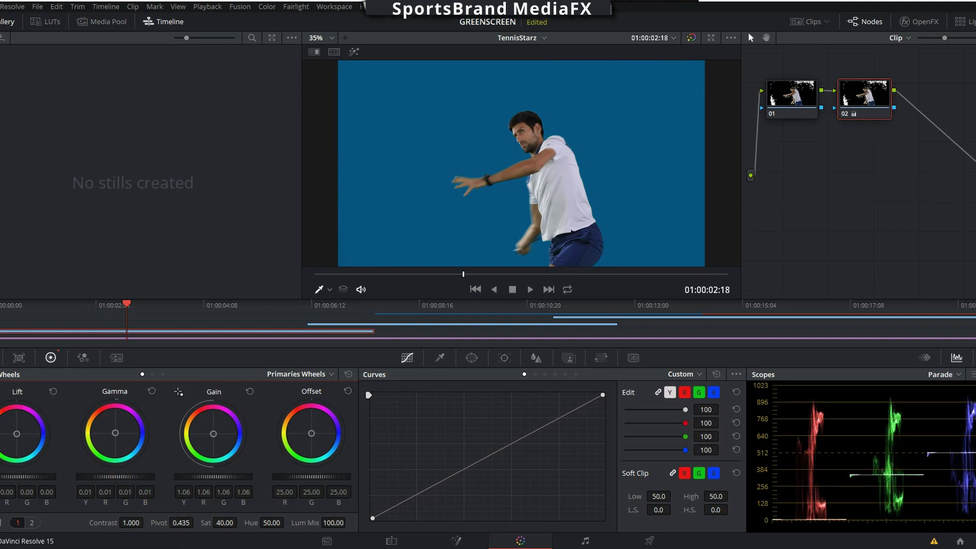
drag(115, 481, 92, 481)
Select RafaNadal.mov at 01:00:09:07 on the Edit page and add a serial node after its node 01 on the Color page
click(391, 541)
click(561, 362)
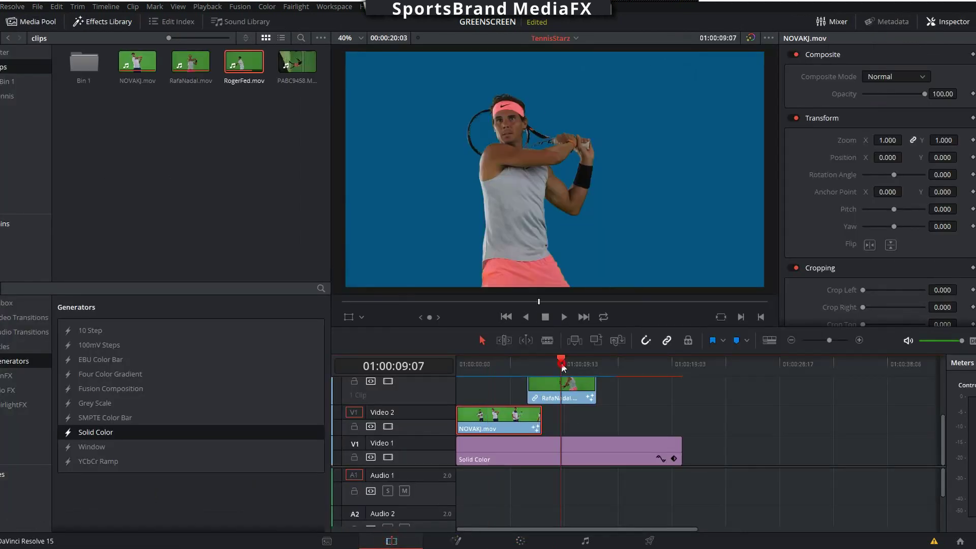
click(575, 397)
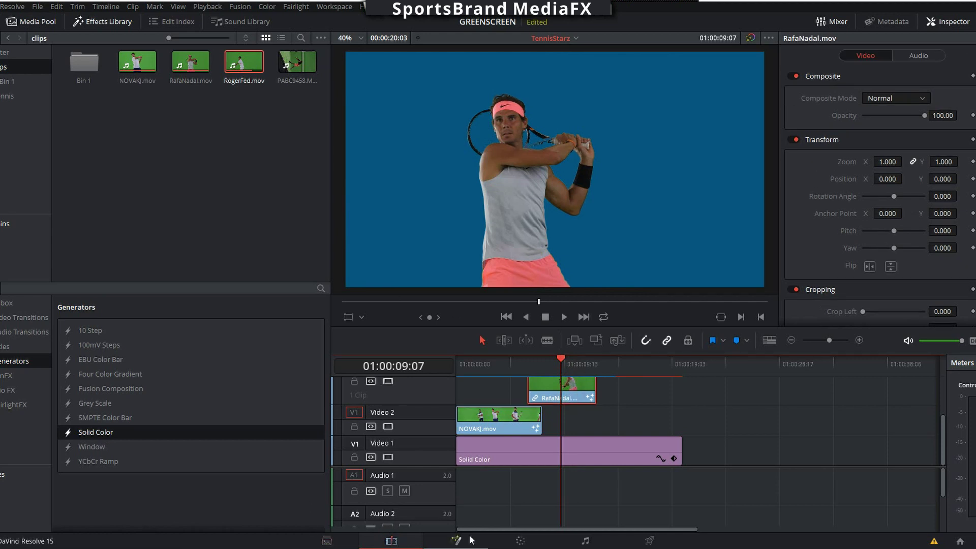
click(520, 540)
right_click(799, 110)
mouse_move(858, 143)
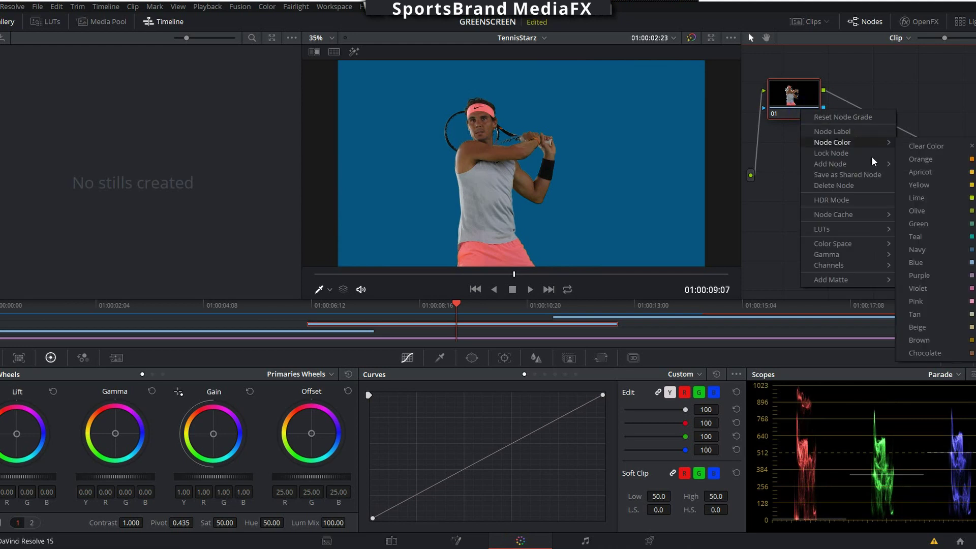
mouse_move(871, 167)
click(911, 170)
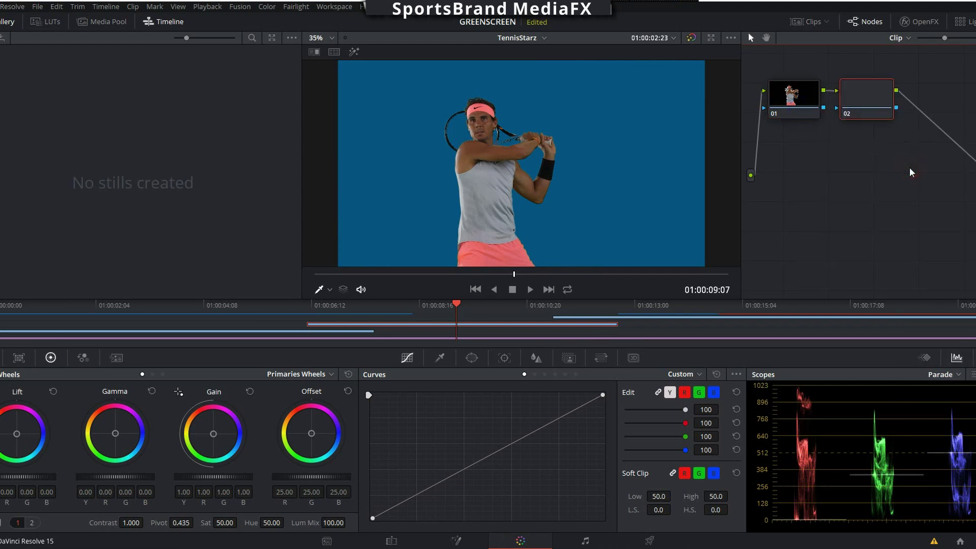
Set the saturation of RafaNadal.mov's node 02 to 40, raise its lift to 0.03 and its gain to 1.01
click(224, 525)
text(40)
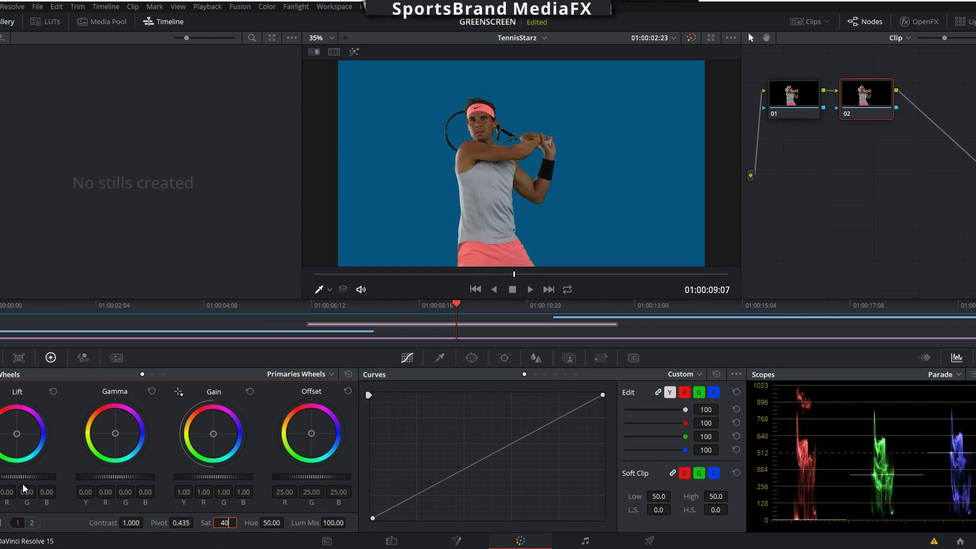
drag(22, 476, 27, 476)
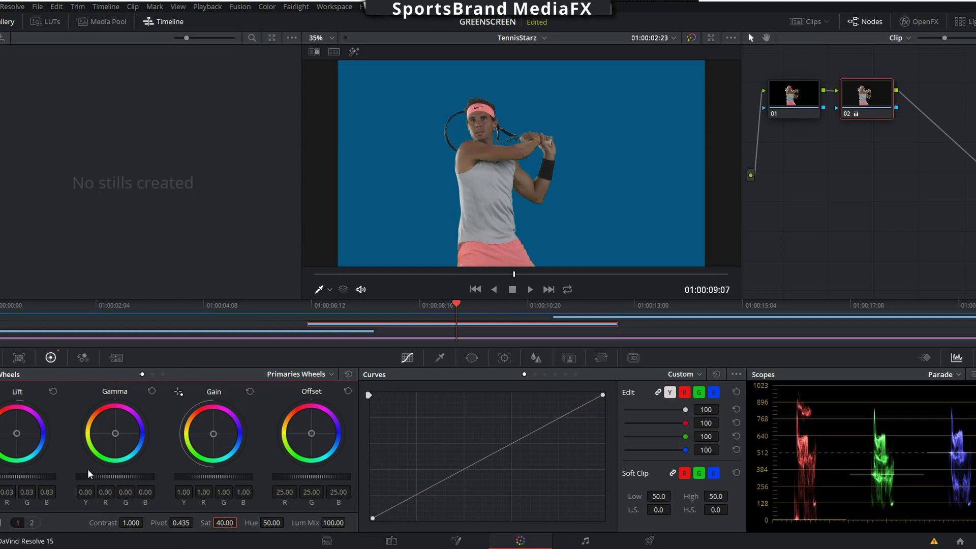
drag(110, 480, 110, 480)
drag(187, 480, 197, 480)
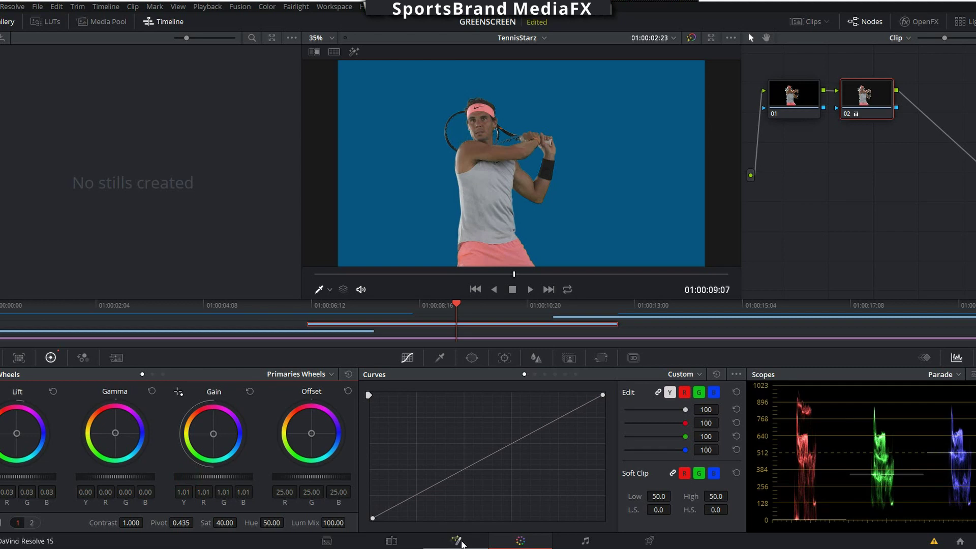
Select RogerFed.mov at 01:00:15:07 on the Edit page and add a serial node after its node 01 on the Color page
click(387, 539)
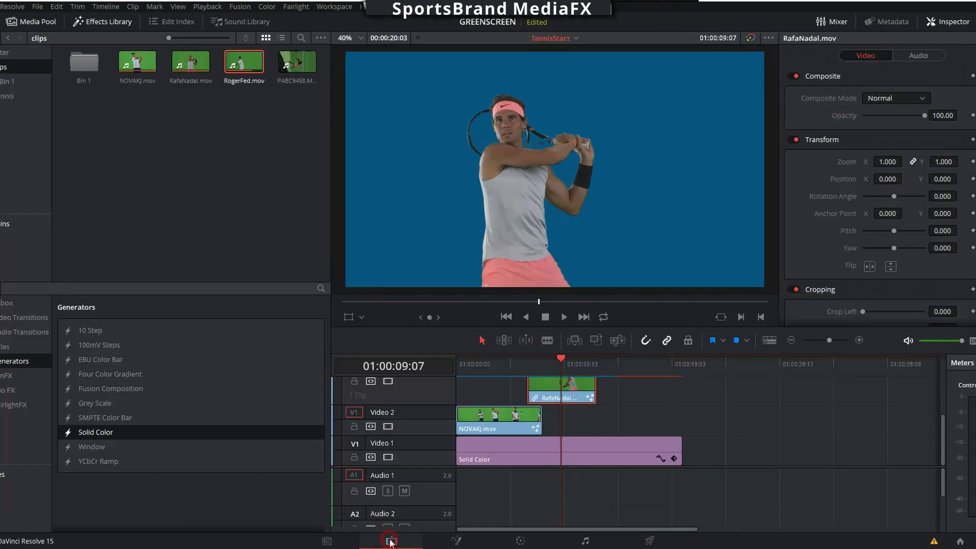
click(629, 362)
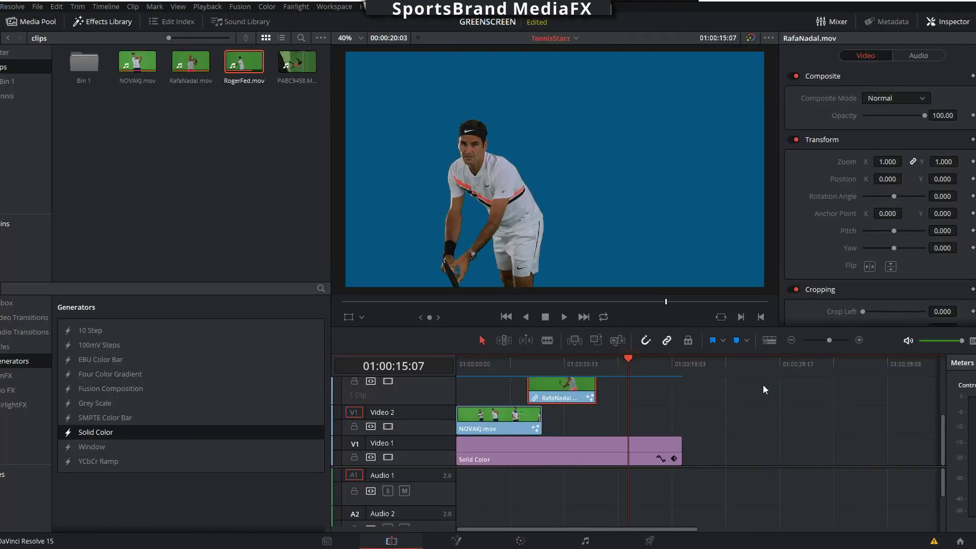
scroll(762, 385, up, 3)
click(622, 405)
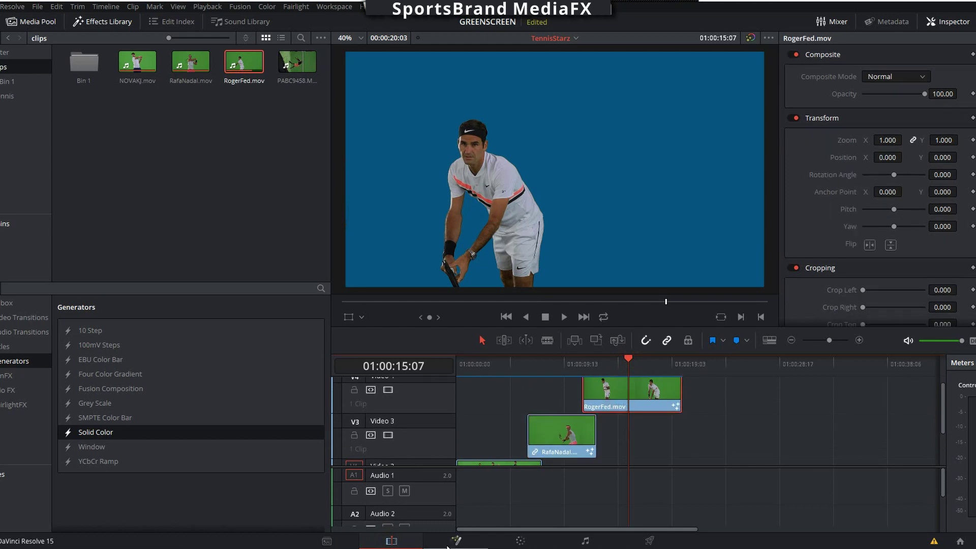
click(521, 542)
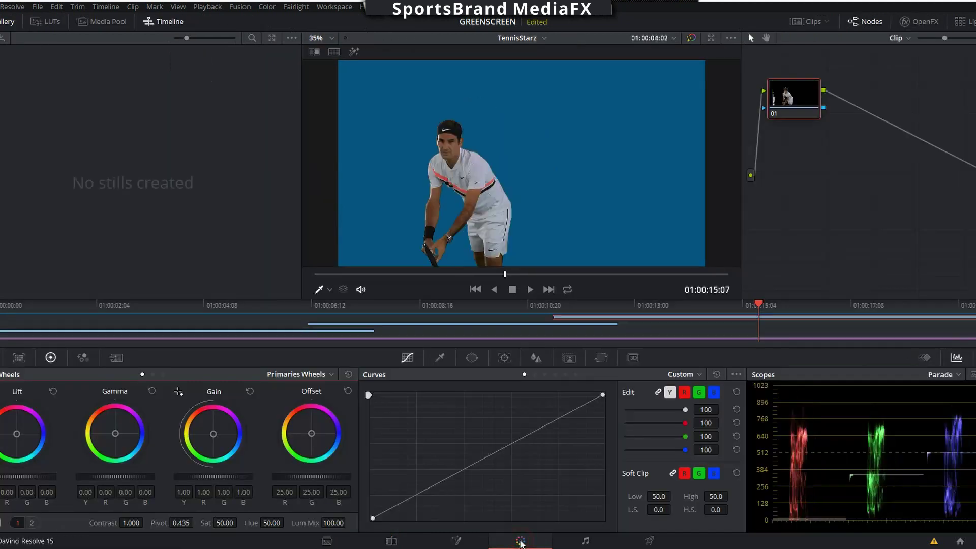
right_click(804, 111)
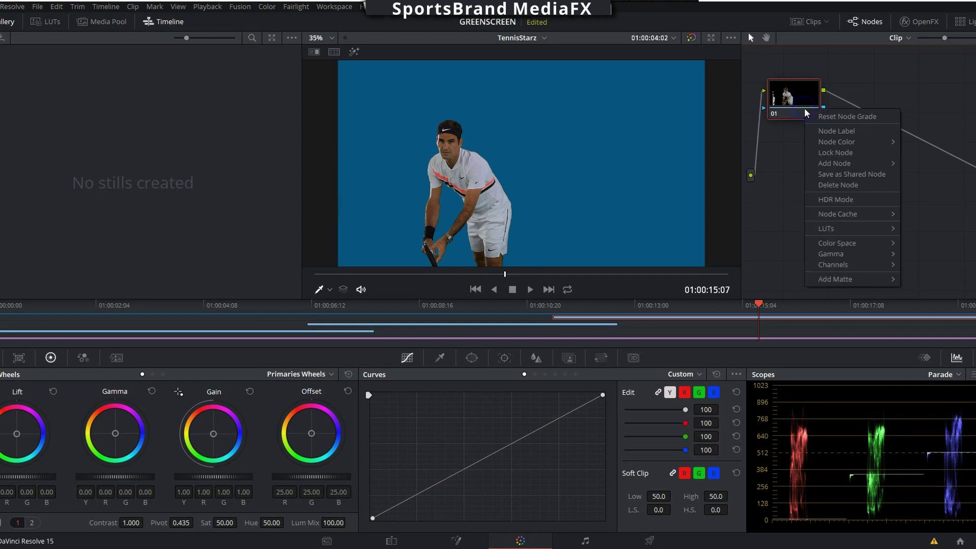
mouse_move(865, 168)
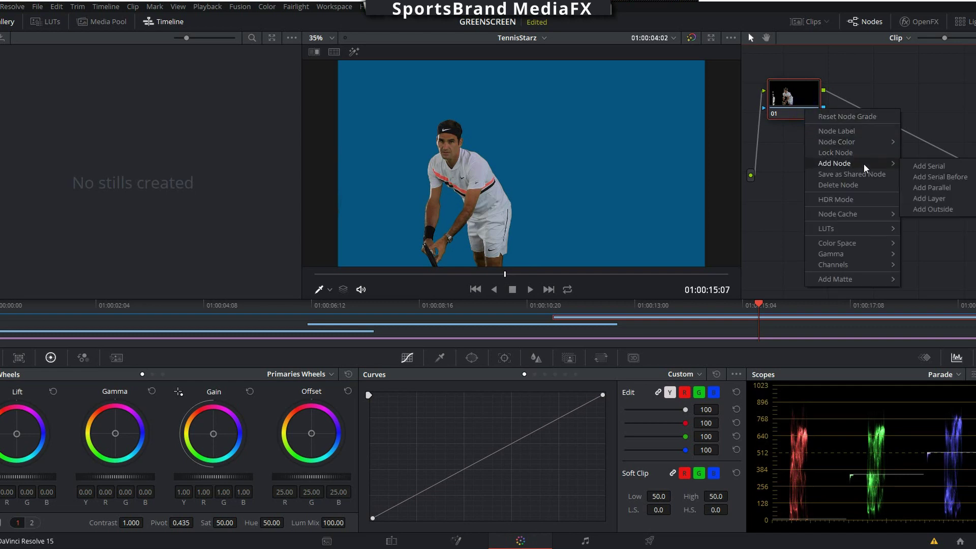
click(922, 167)
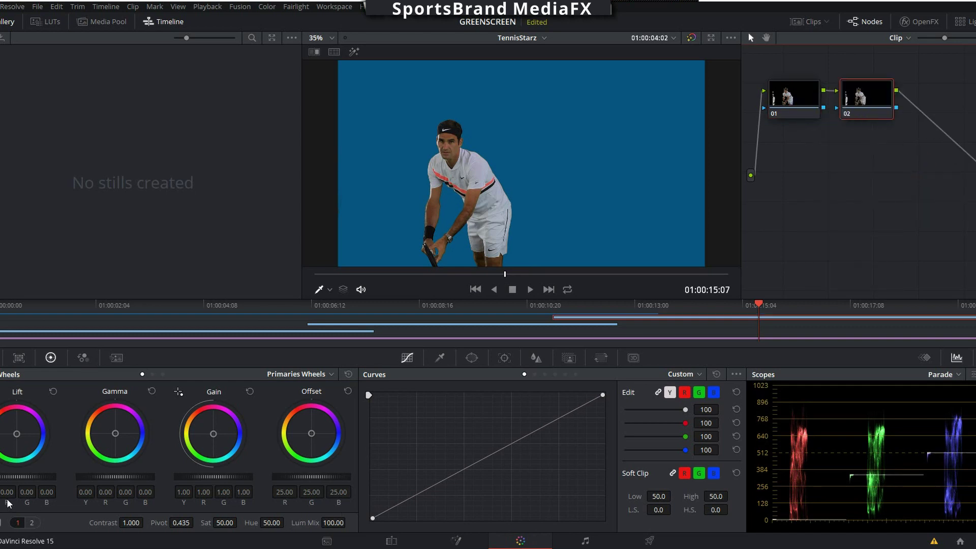
Set the saturation of RogerFed.mov's node 02 to 40, with lift at 0.02, gamma at 0.01 and gain at 1.04
click(225, 526)
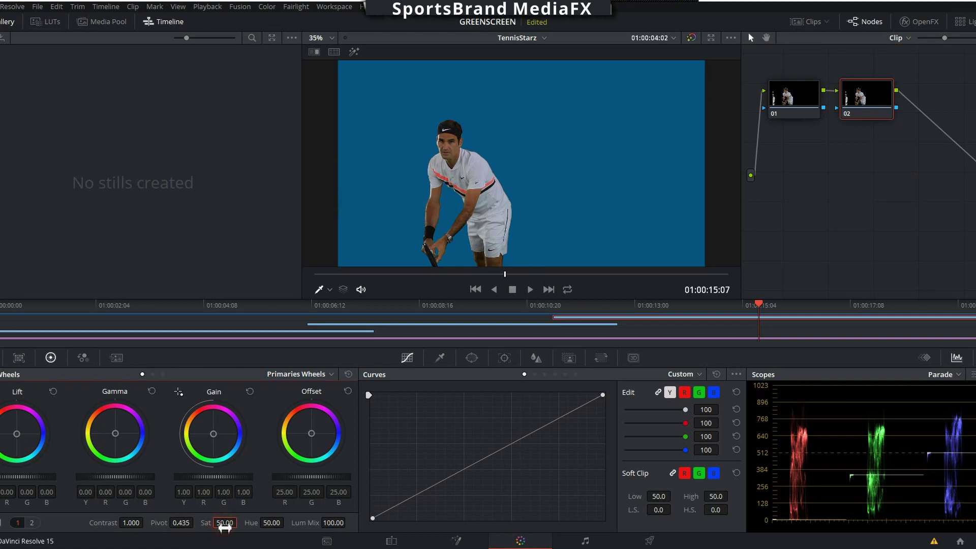
double_click(224, 523)
key(BackSpace)
key(Return)
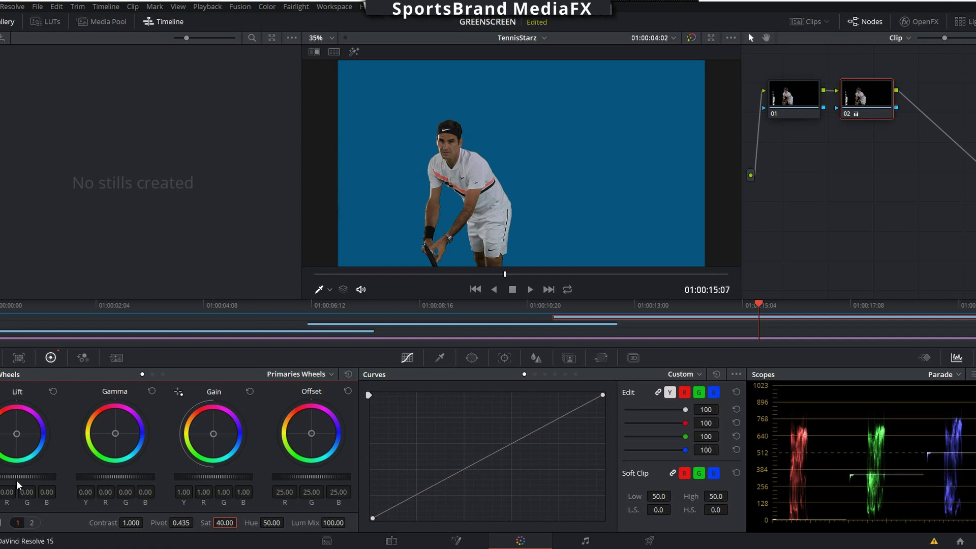
drag(17, 481, 27, 481)
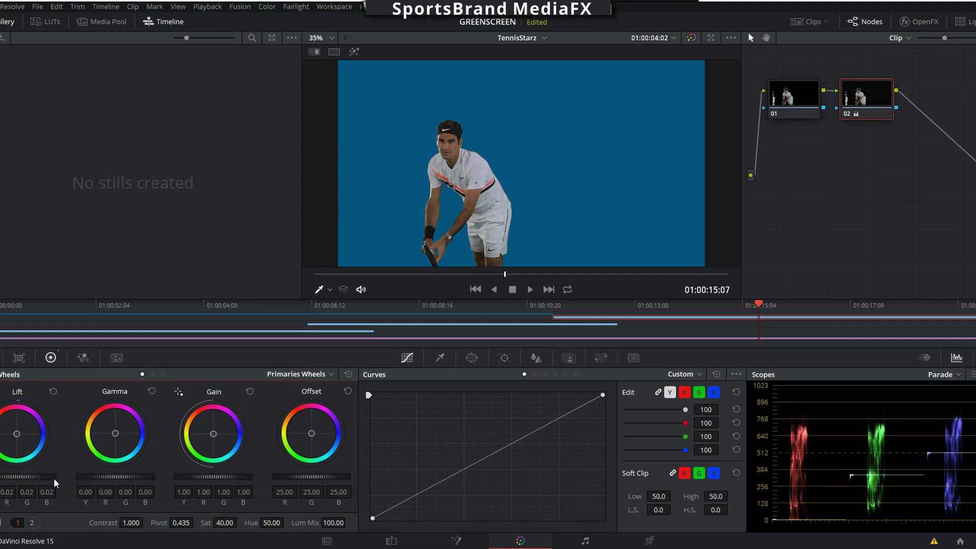
drag(114, 477, 124, 477)
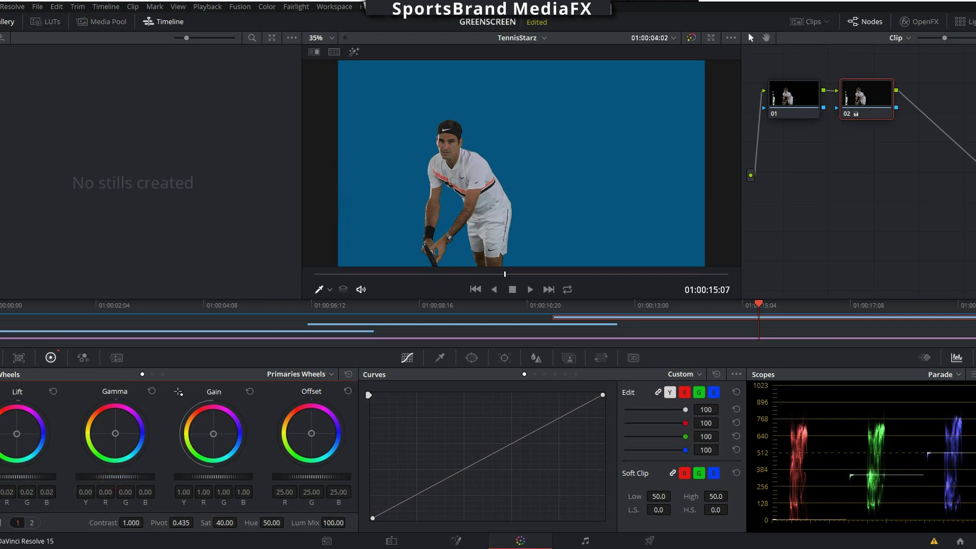
drag(208, 476, 218, 477)
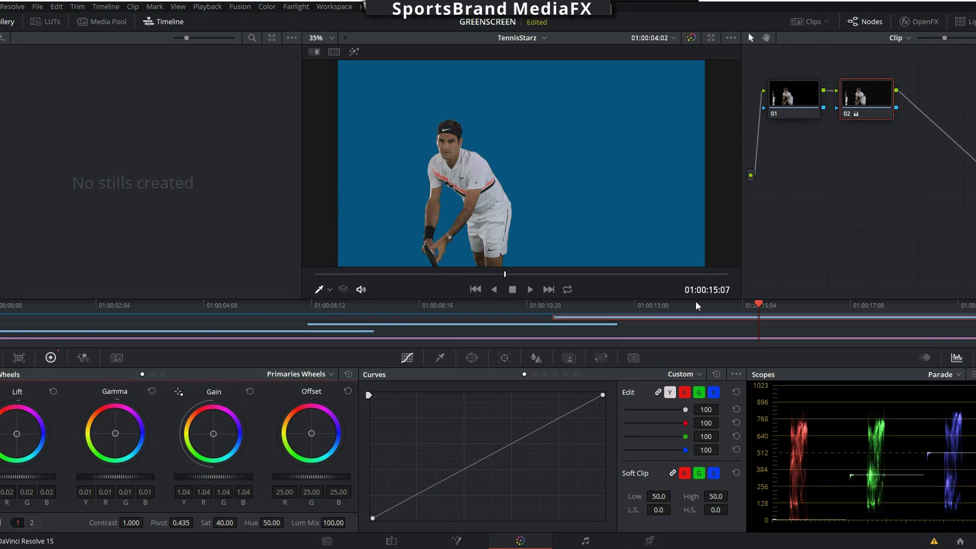
Return to the Edit page and play back the graded RogerFed.mov from 01:00:15:07
click(391, 540)
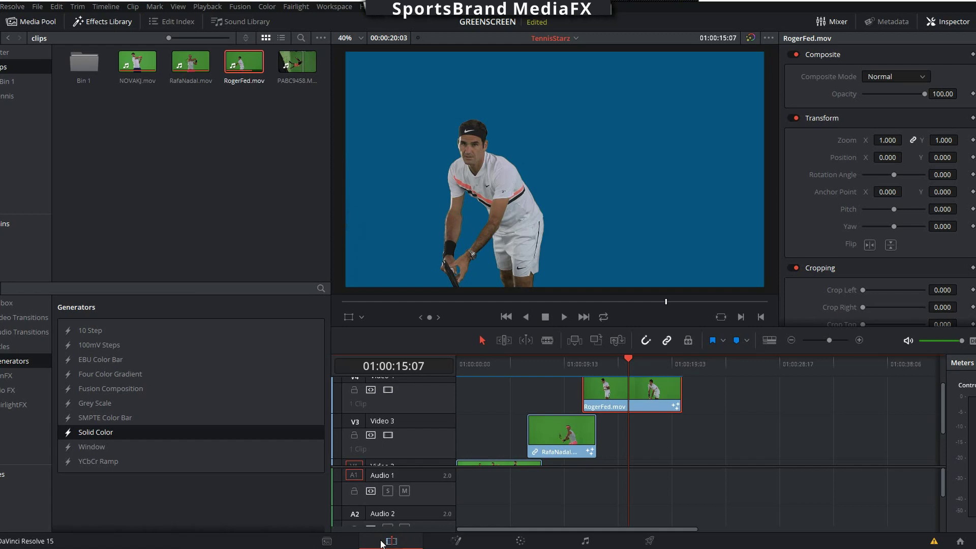
key(space)
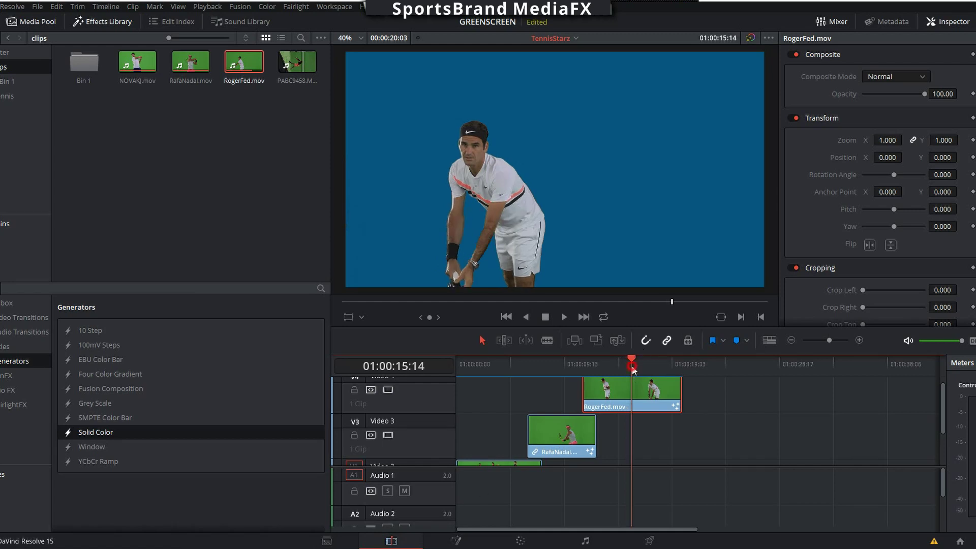